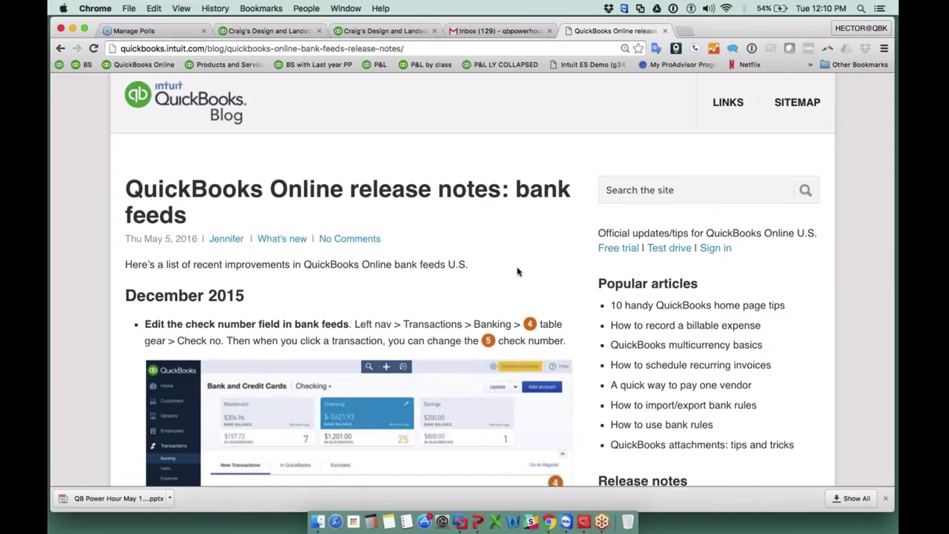
Scroll through the bank feeds release notes in the QuickBooks Blog.
scroll(517, 272, "down", 5)
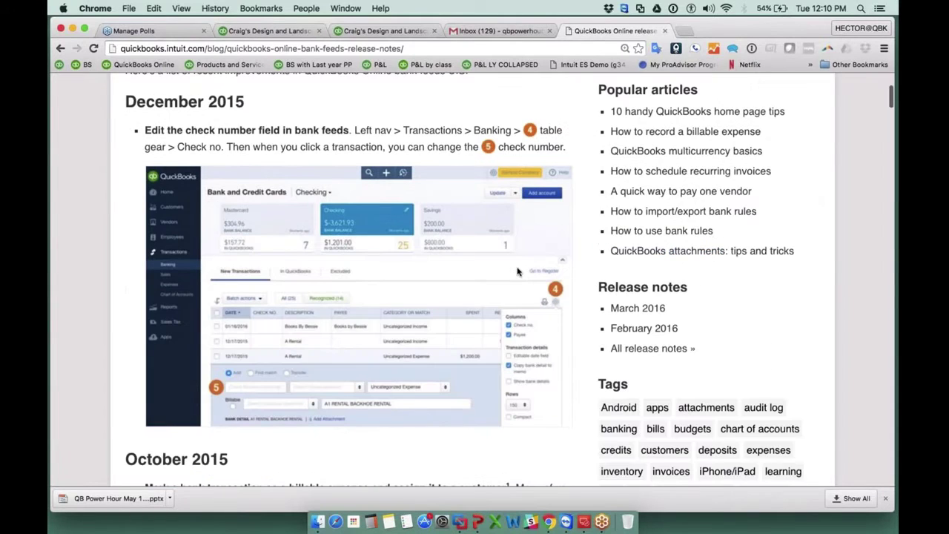
scroll(518, 271, "down", 1)
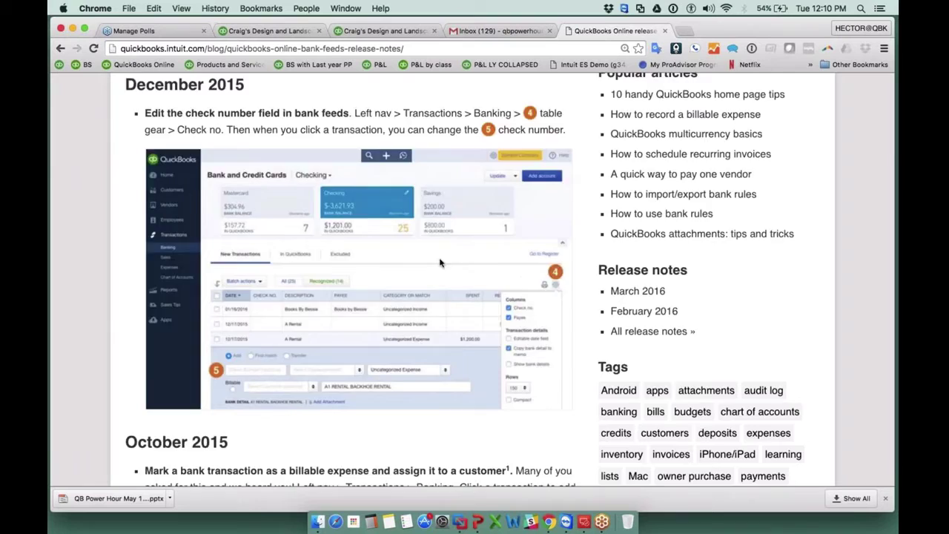
scroll(440, 263, "down", 3)
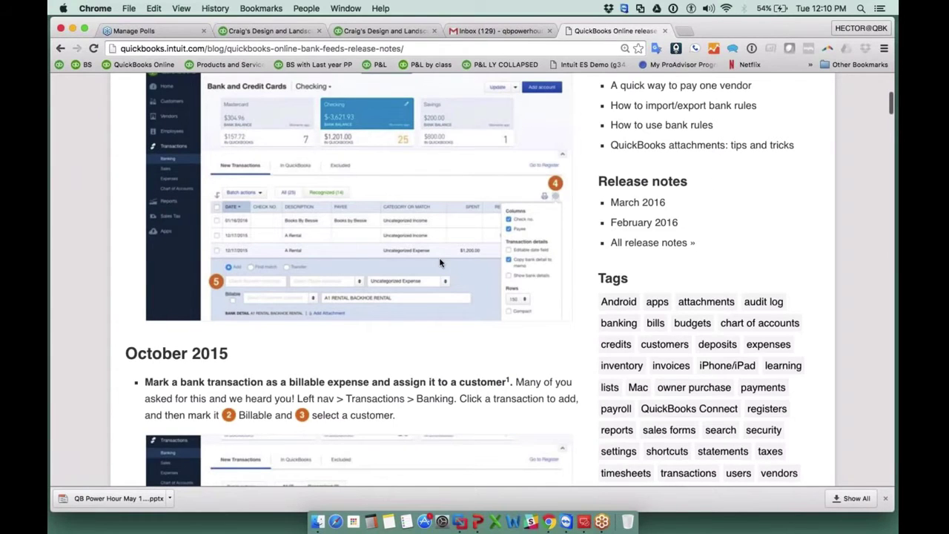
scroll(440, 263, "down", 5)
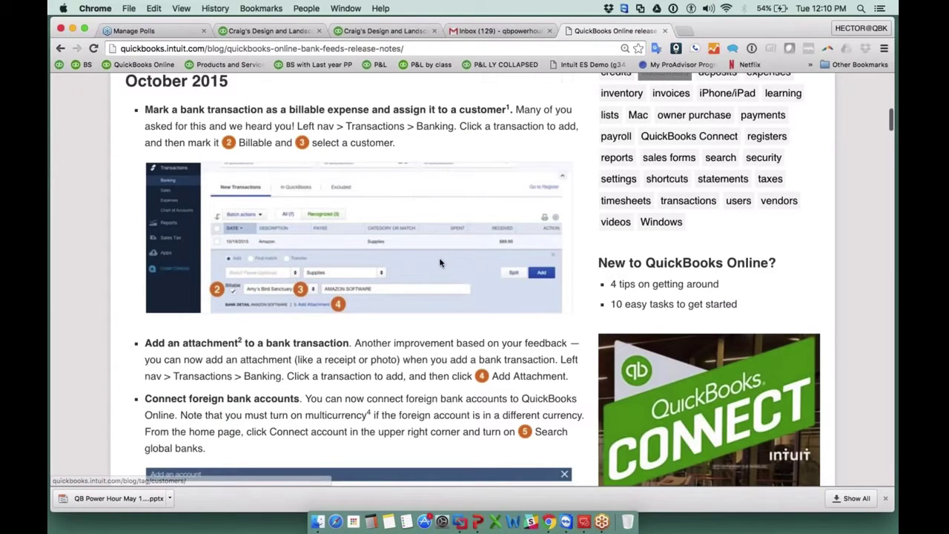
scroll(439, 263, "up", 2)
Switch to the QuickBooks Online tab and go to Transactions > Banking.
left_click(335, 33)
left_click(267, 30)
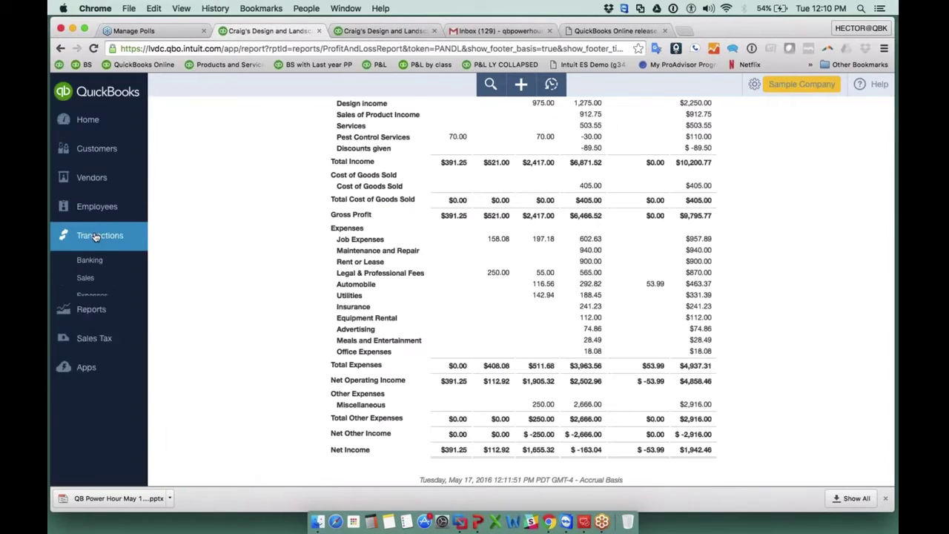
left_click(99, 235)
left_click(89, 259)
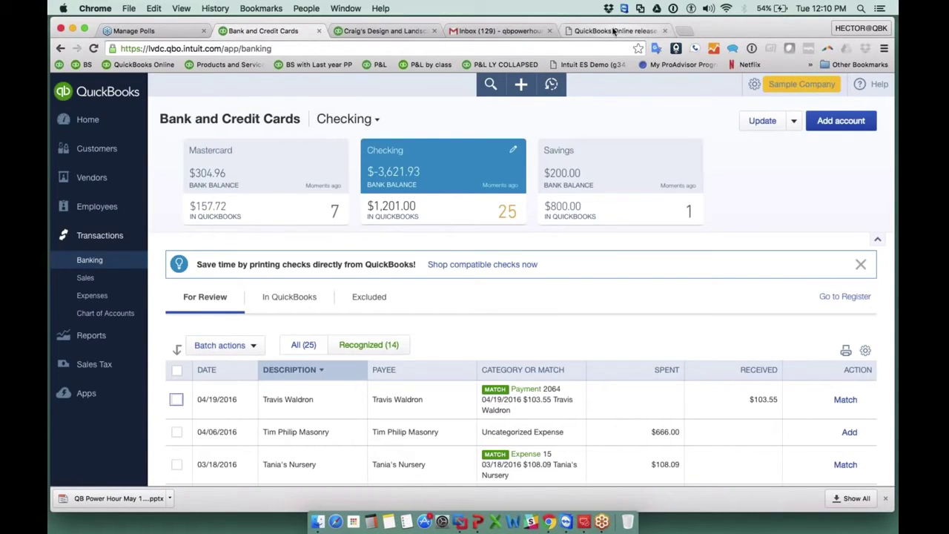
Google 'qbo test drive' in a new tab, then go back to the Bank and Credit Cards tab.
left_click(685, 30)
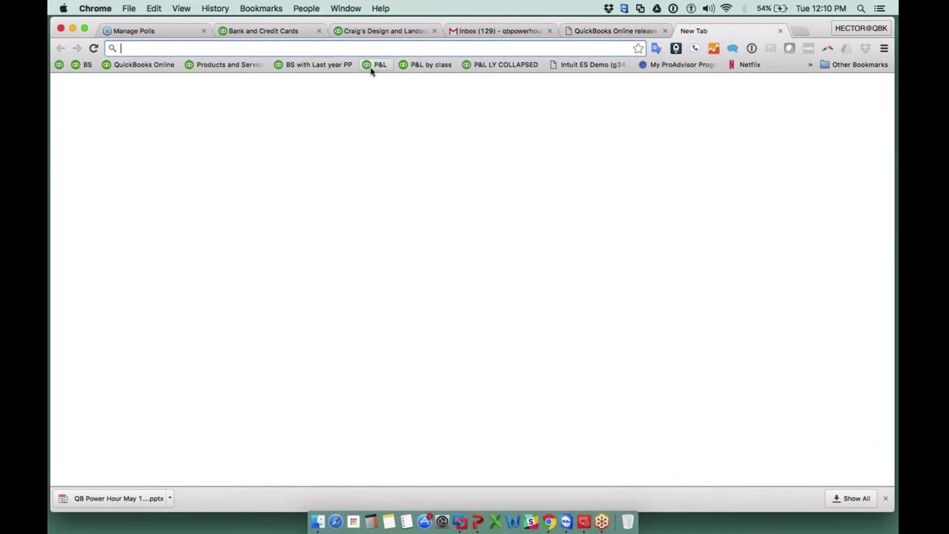
type("google.com/?gws_rd=ssl")
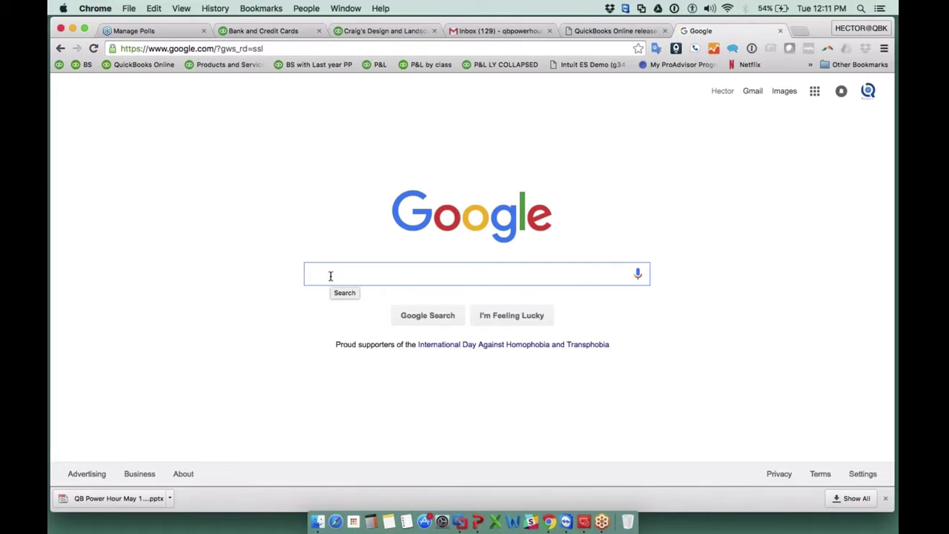
type("qbo")
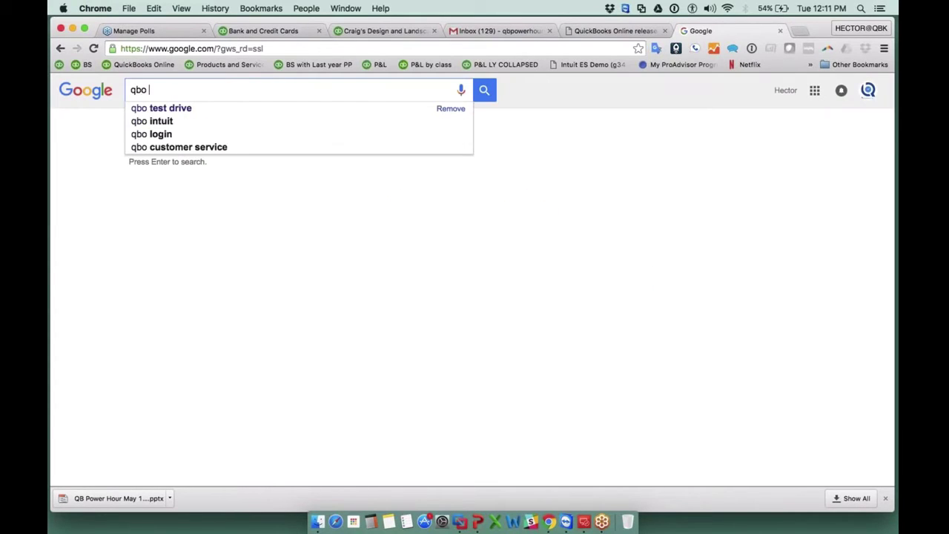
key("Down")
key("Return")
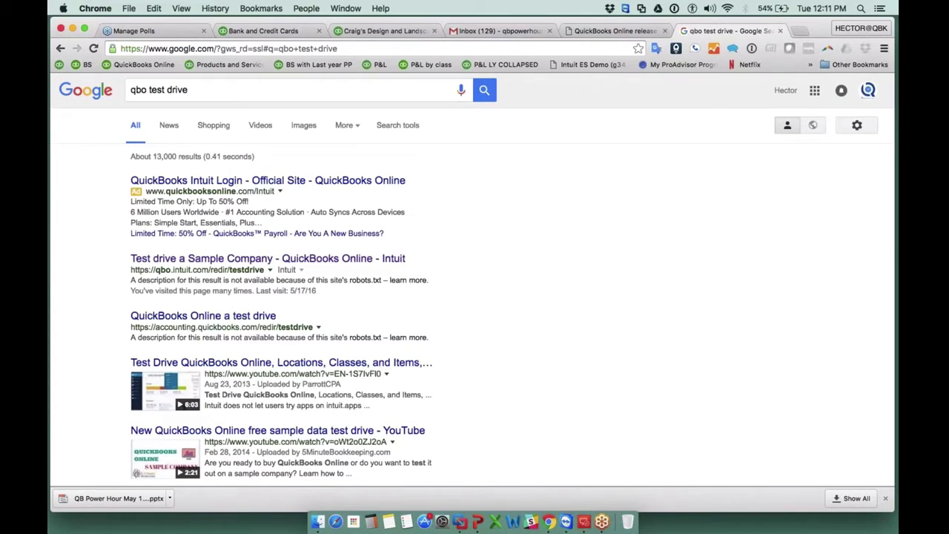
left_click(221, 92)
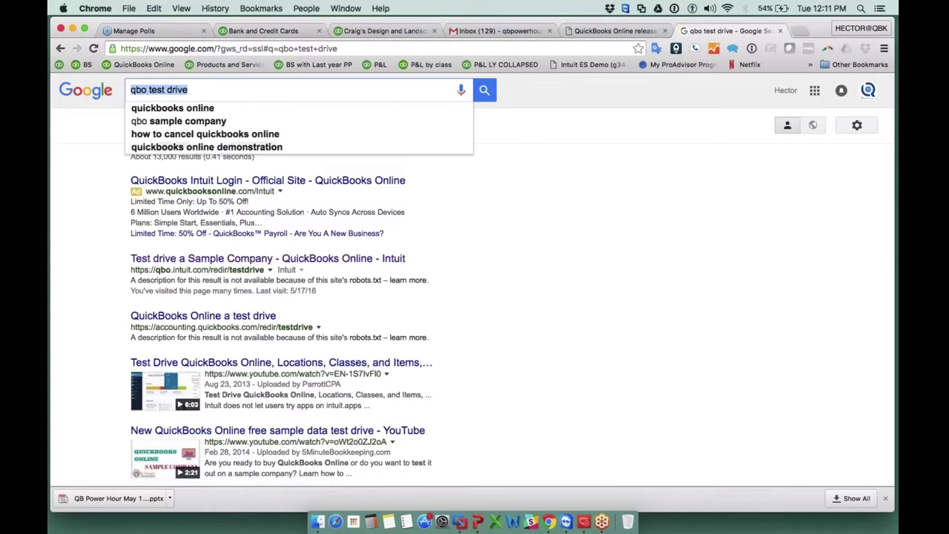
left_click(268, 31)
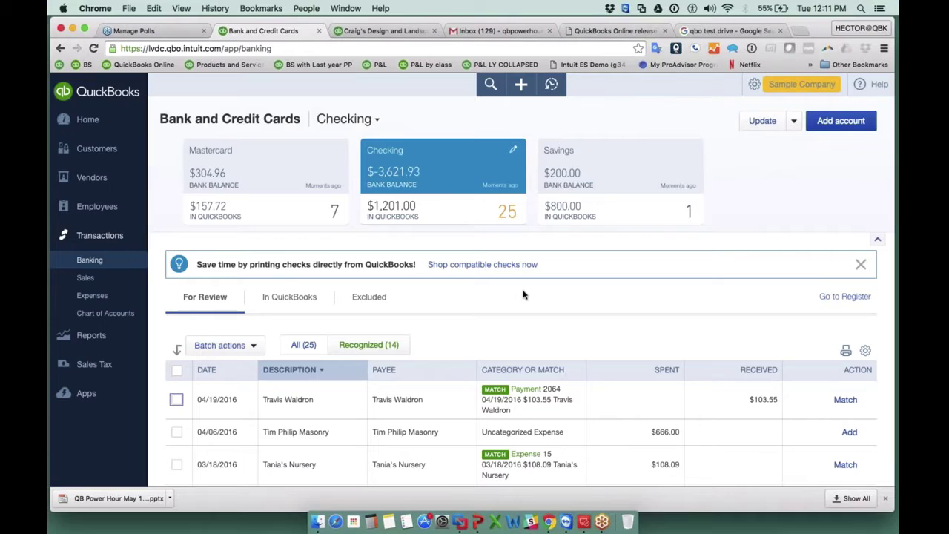
Open File upload from the Update menu, then cancel the Browse dialog without picking a file.
left_click(792, 126)
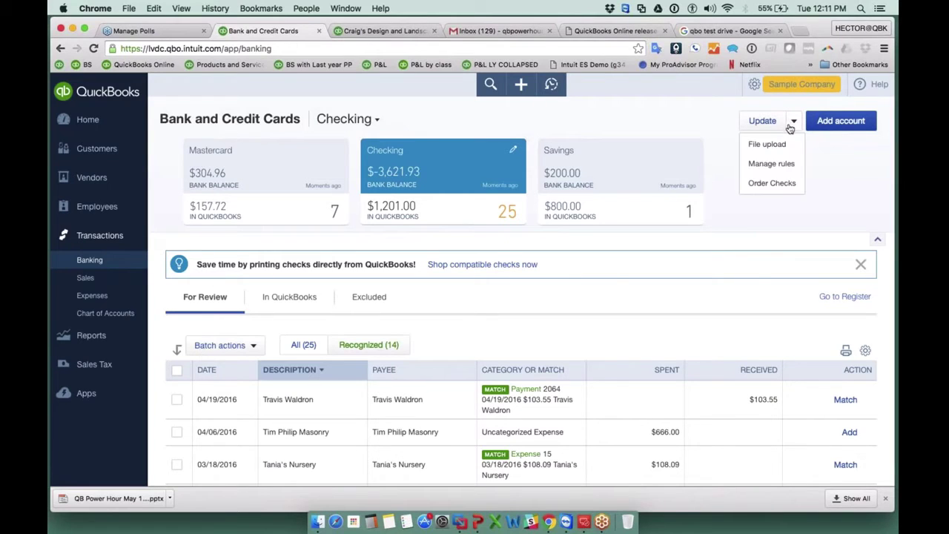
left_click(771, 144)
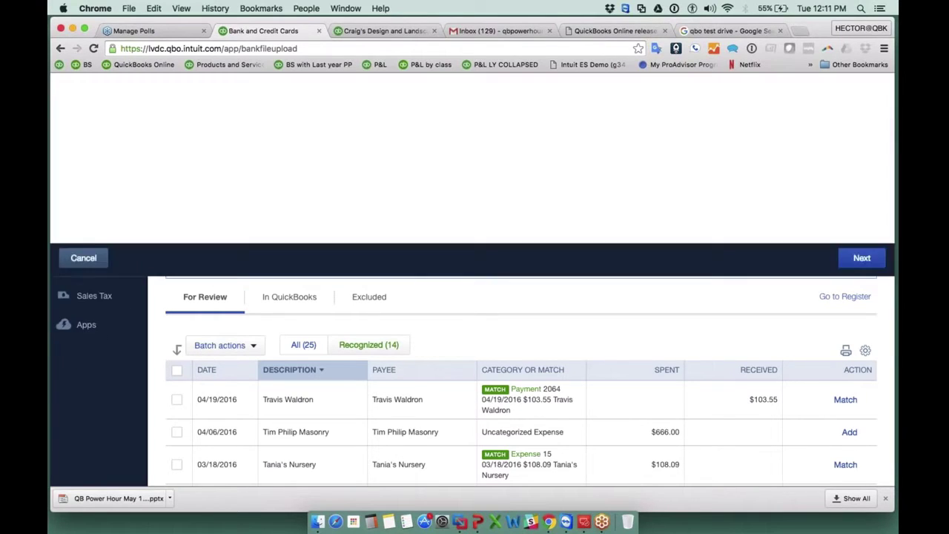
left_click_drag(169, 160, 186, 162)
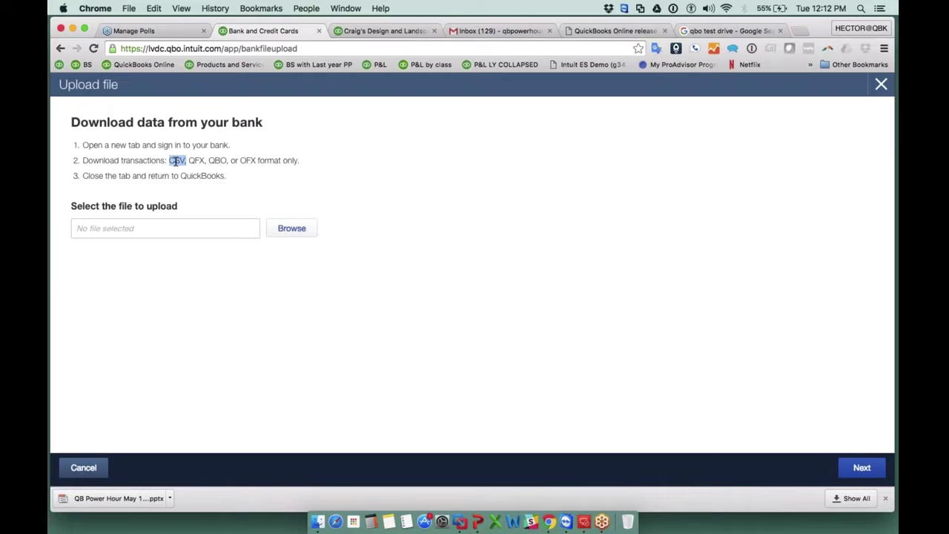
left_click(297, 229)
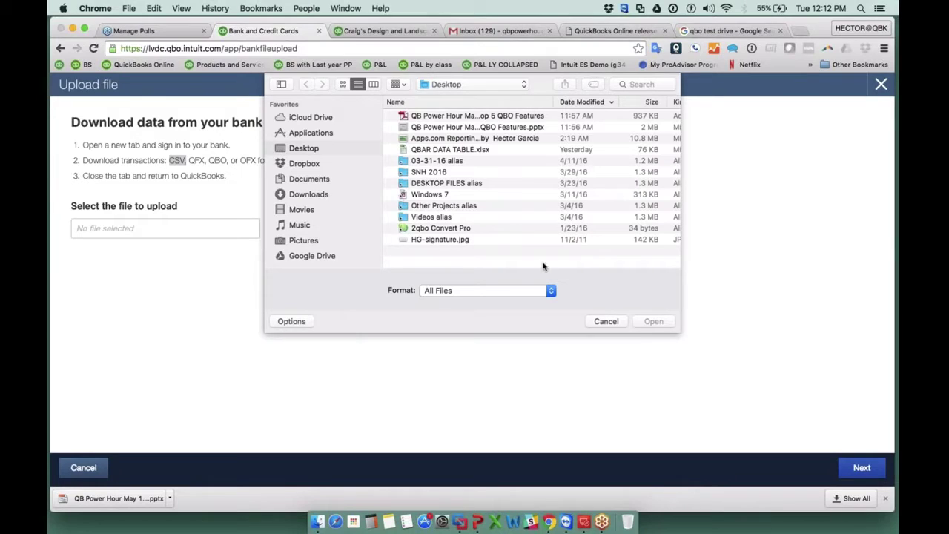
left_click(607, 323)
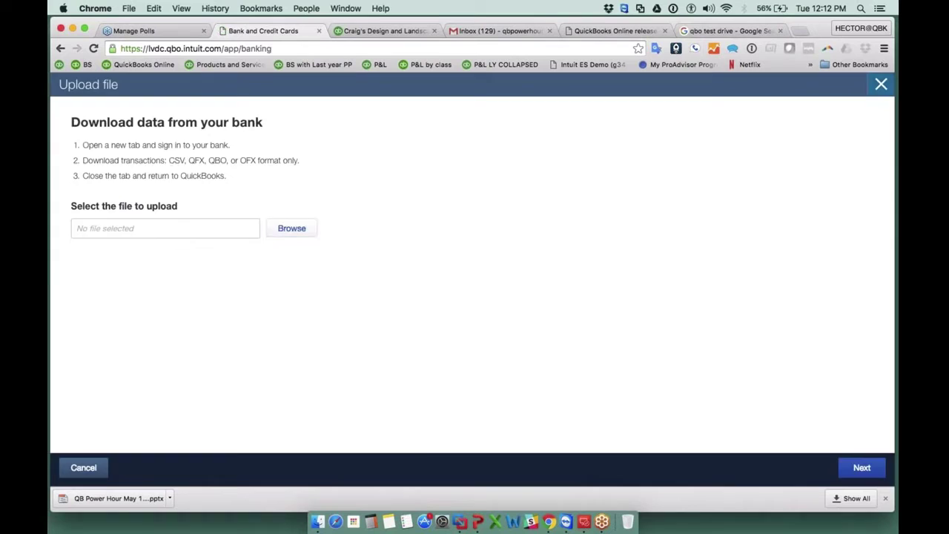
Close the upload screen, then tick and untick the 03/11, 06/16 and 04/19 Books By Bessie rows.
left_click(880, 85)
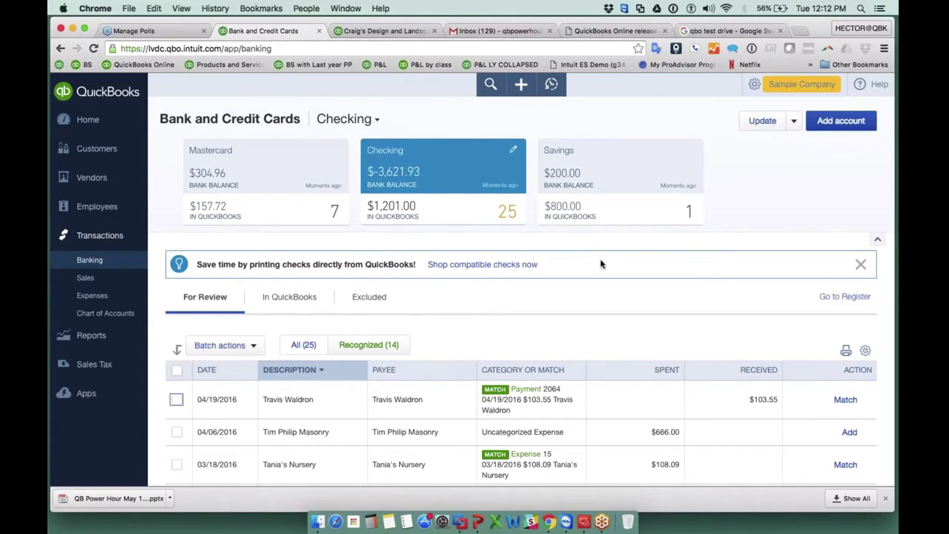
scroll(597, 264, "down", 1)
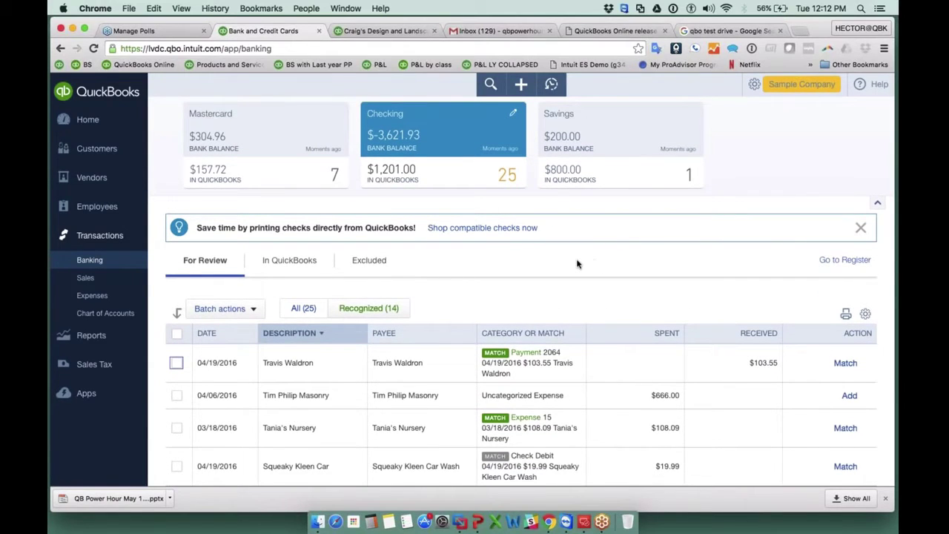
scroll(576, 263, "down", 2)
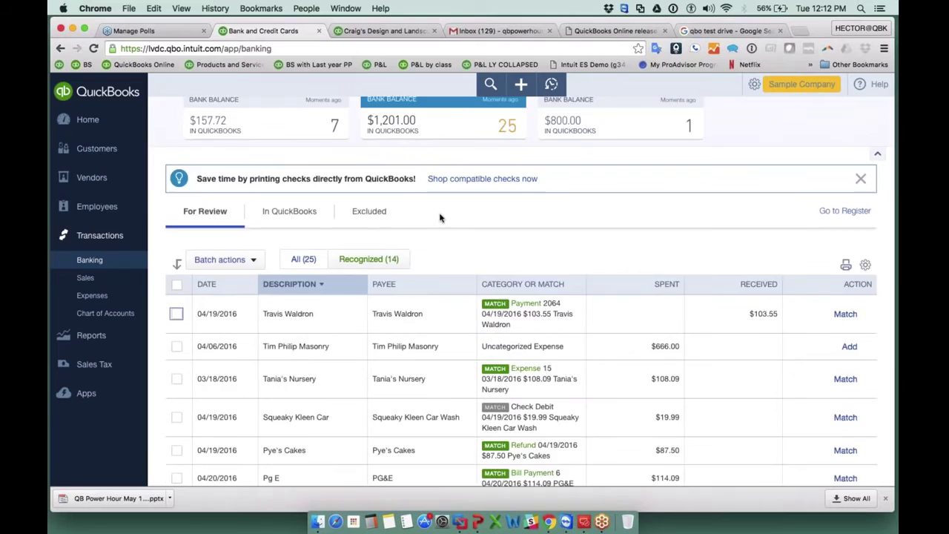
scroll(440, 217, "down", 3)
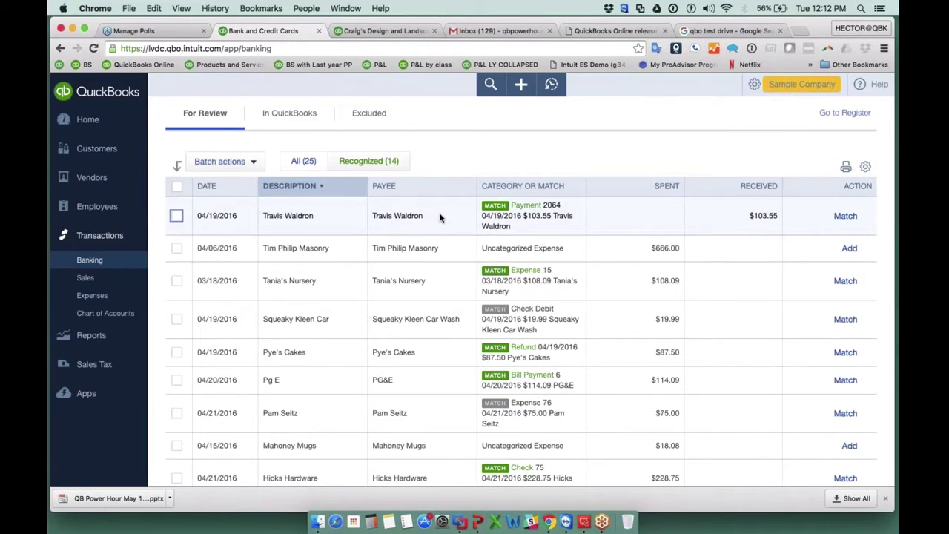
scroll(440, 217, "down", 2)
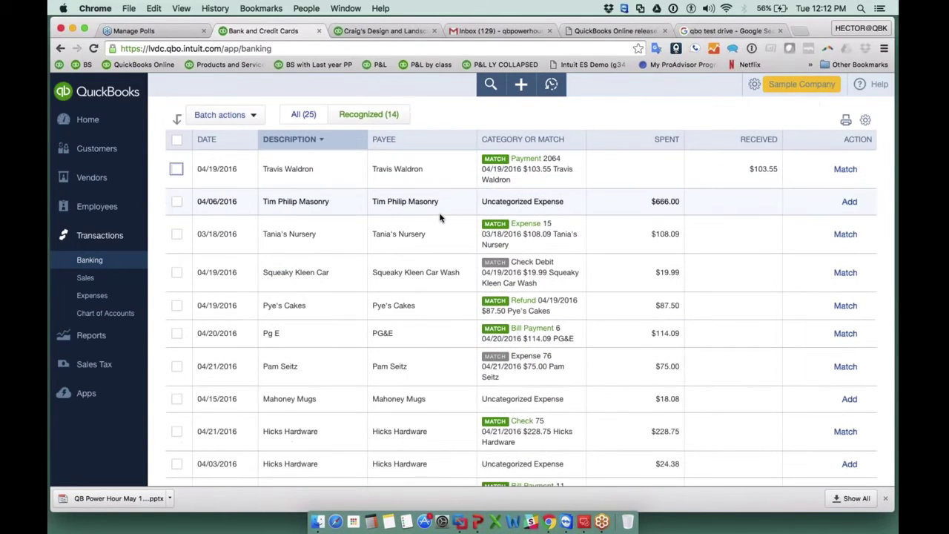
scroll(440, 217, "down", 9)
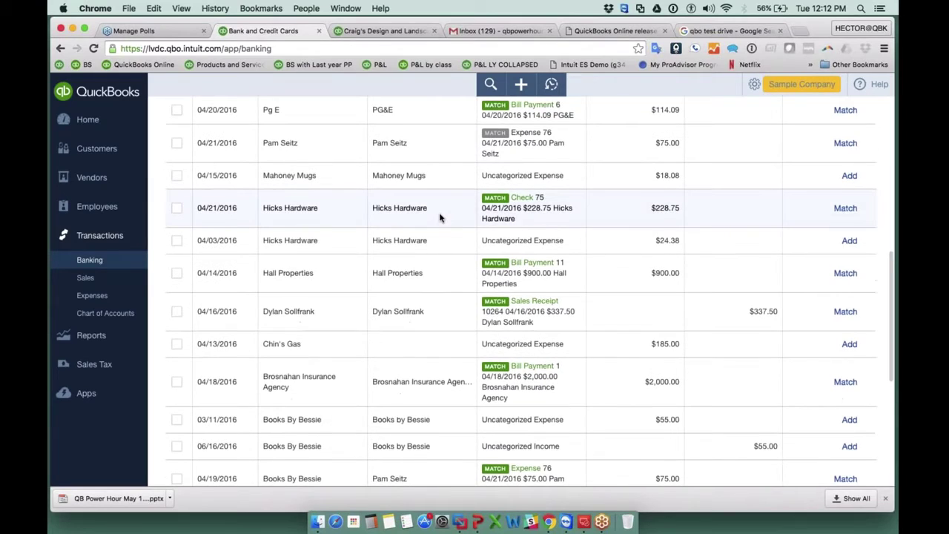
scroll(440, 217, "down", 1)
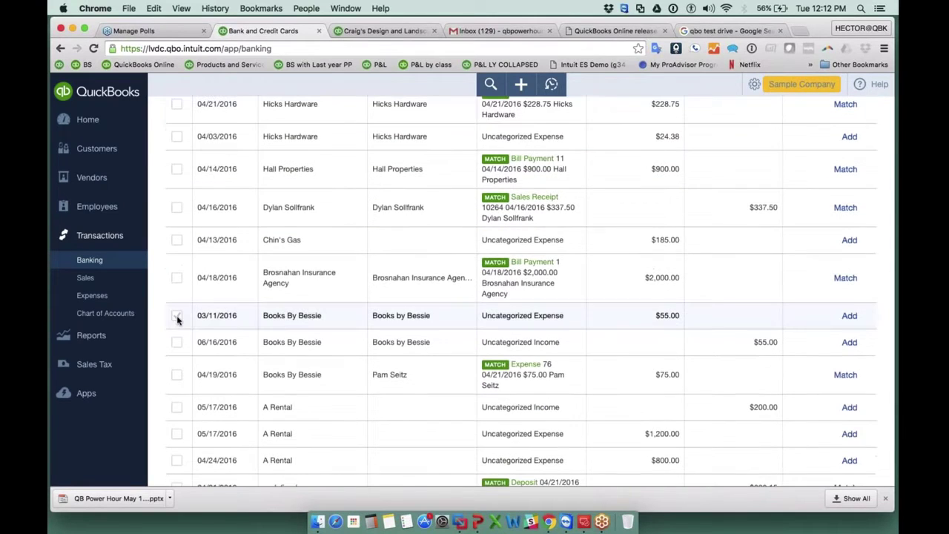
left_click(177, 316)
left_click(177, 342)
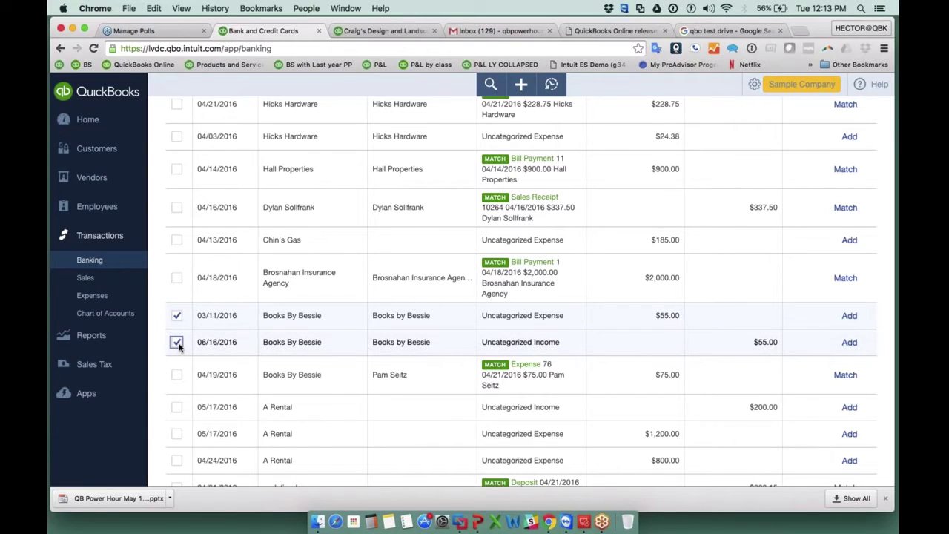
left_click(177, 376)
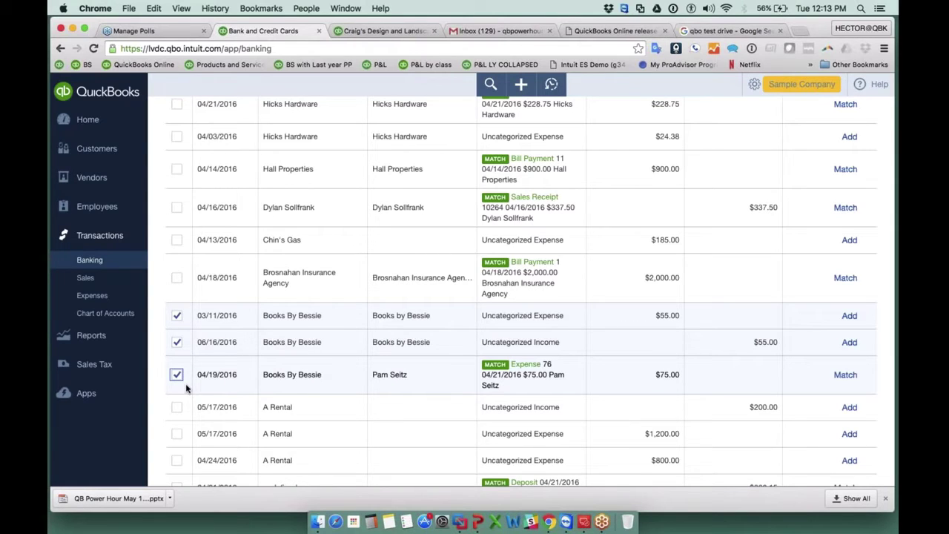
left_click(177, 315)
left_click(176, 342)
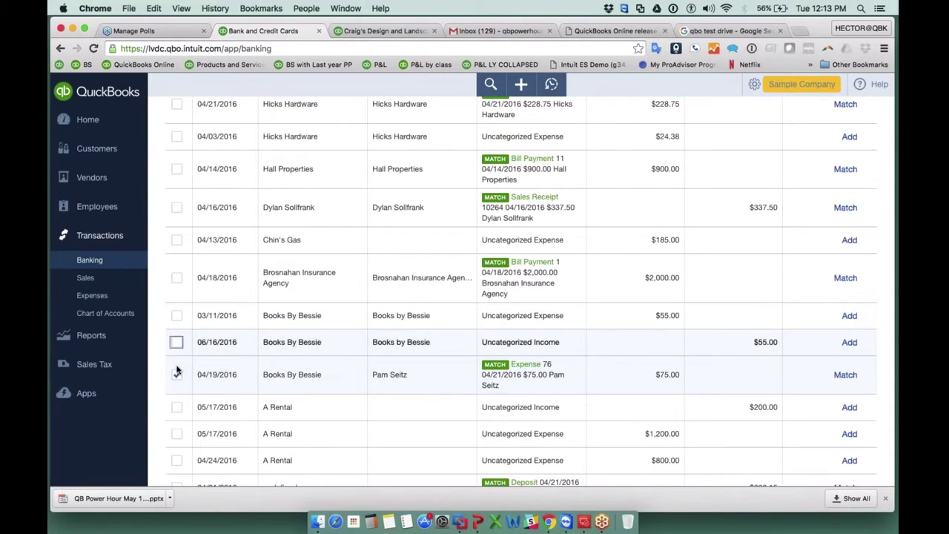
left_click(176, 373)
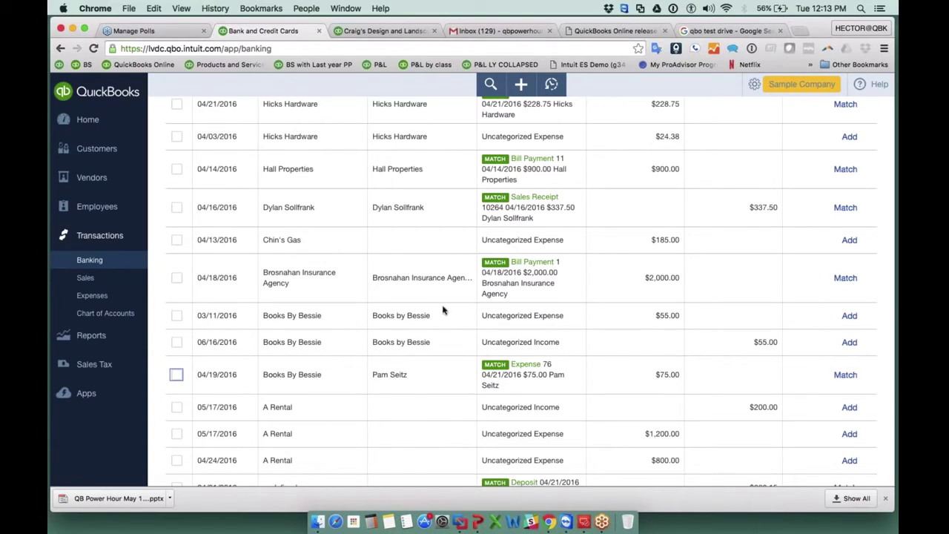
Tick the 03/11 Books By Bessie row and shift-click the 04/19 row to select all three.
left_click(176, 316)
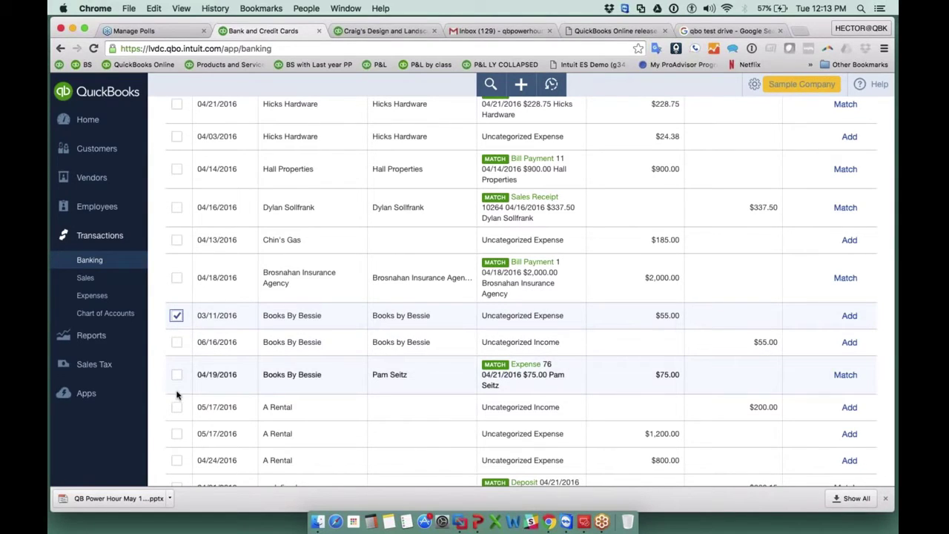
scroll(179, 401, "down", 5)
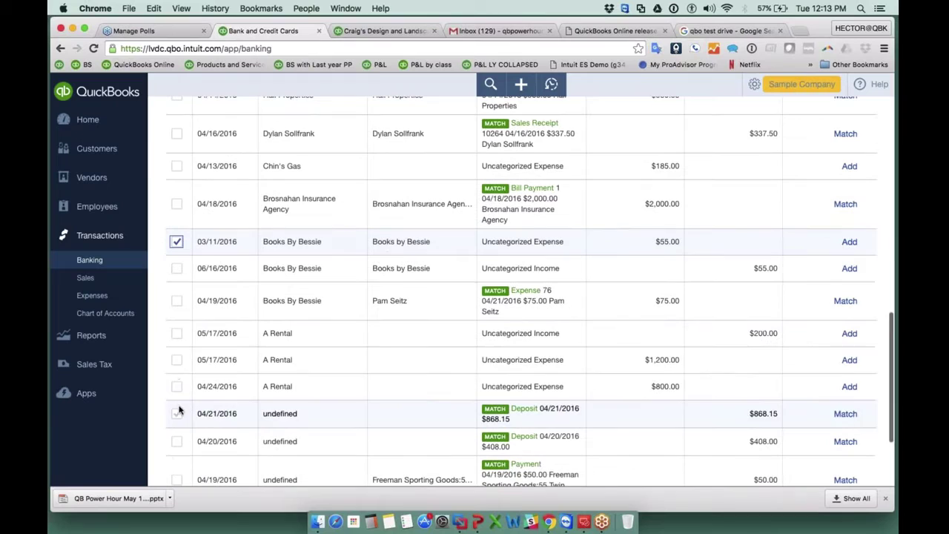
left_click(176, 303, "shift")
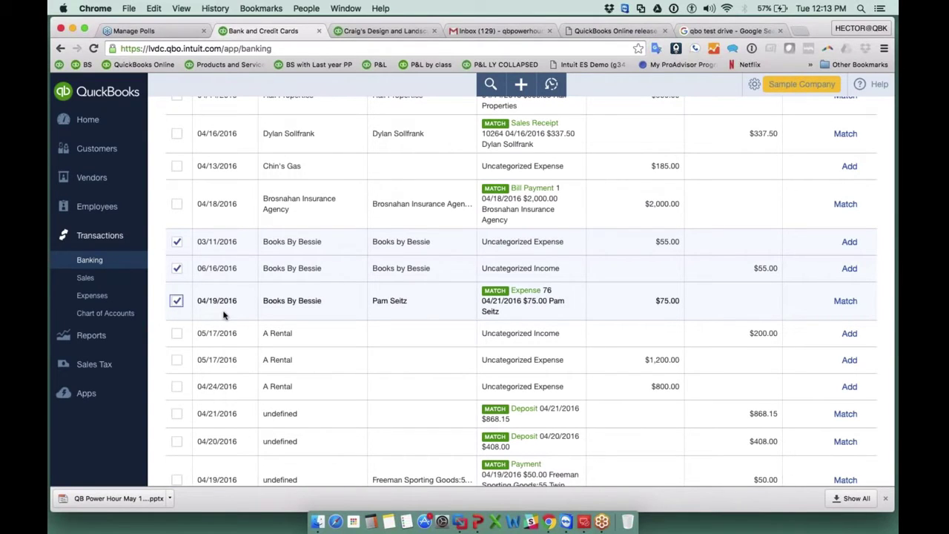
scroll(224, 316, "up", 5)
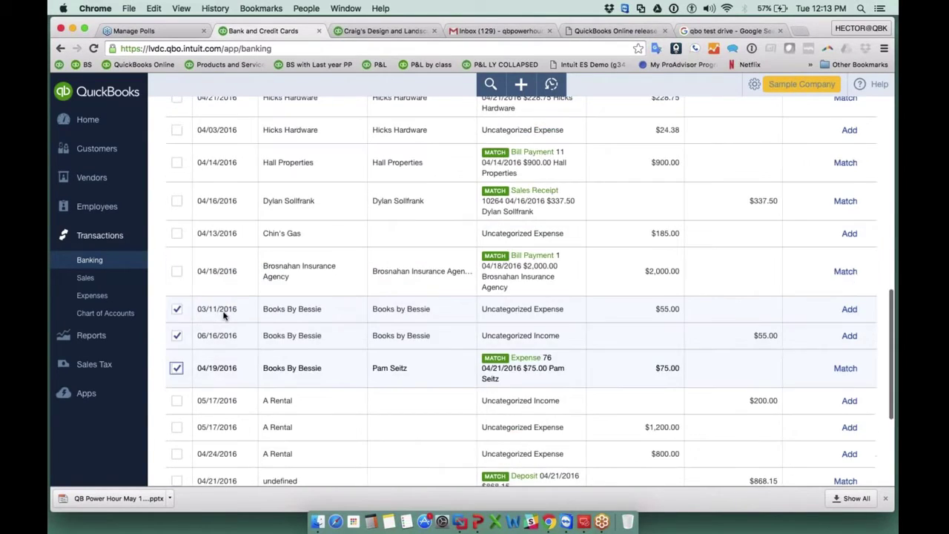
scroll(519, 293, "up", 4)
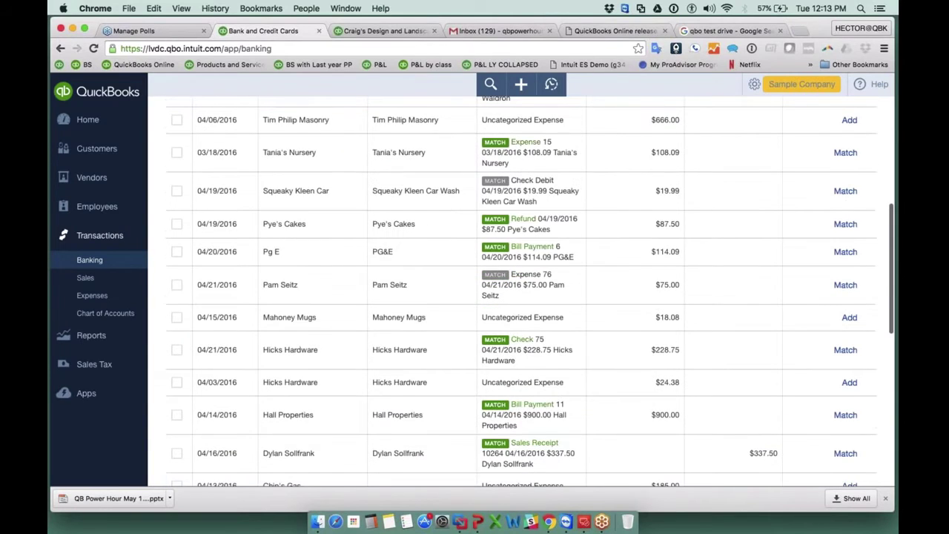
scroll(212, 317, "up", 8)
Choose Batch actions > Modify Selected for the checked transactions.
left_click(220, 318)
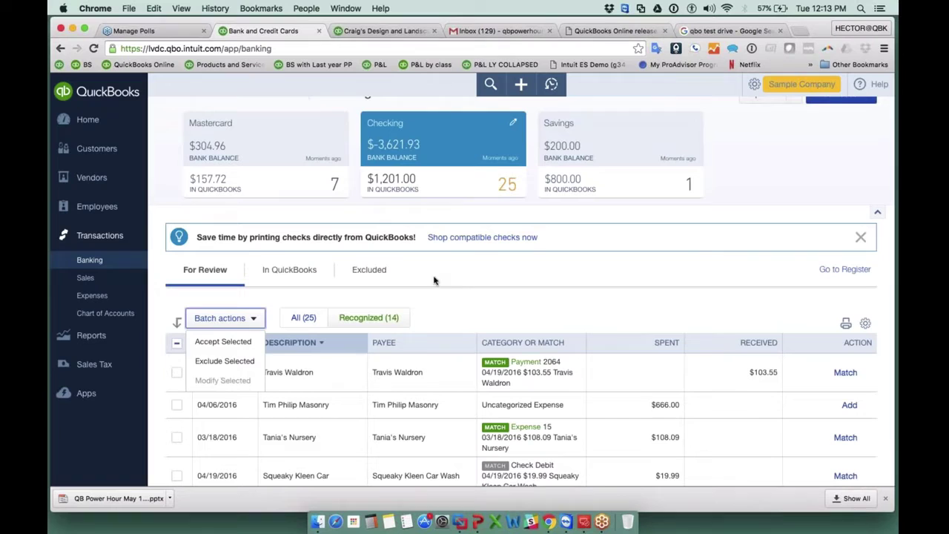
key("Escape")
scroll(519, 297, "down", 5)
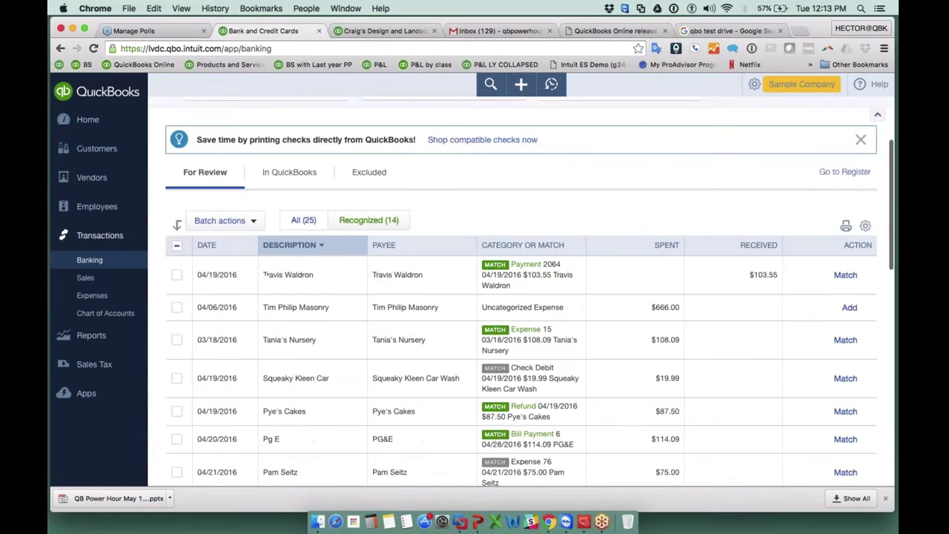
scroll(178, 374, "down", 2)
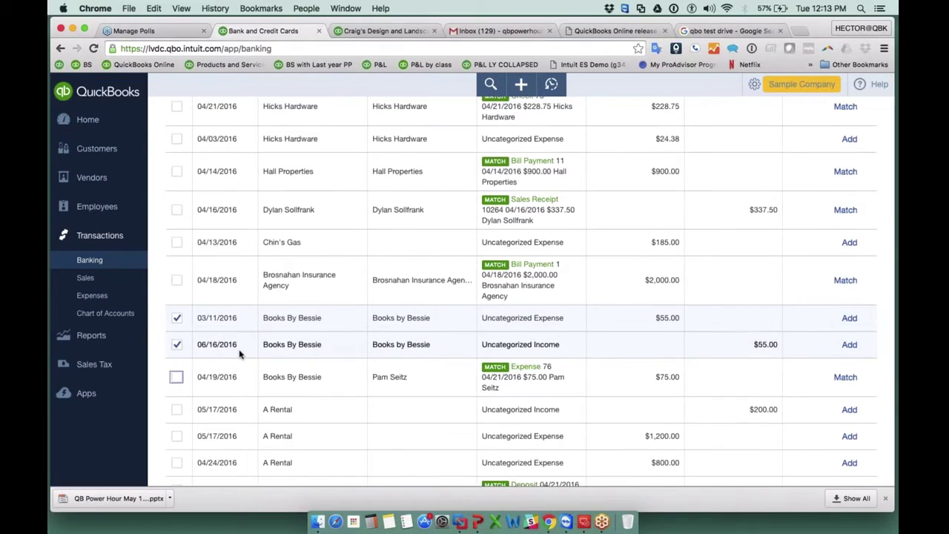
scroll(222, 363, "up", 4)
scroll(240, 353, "up", 1)
left_click(225, 139)
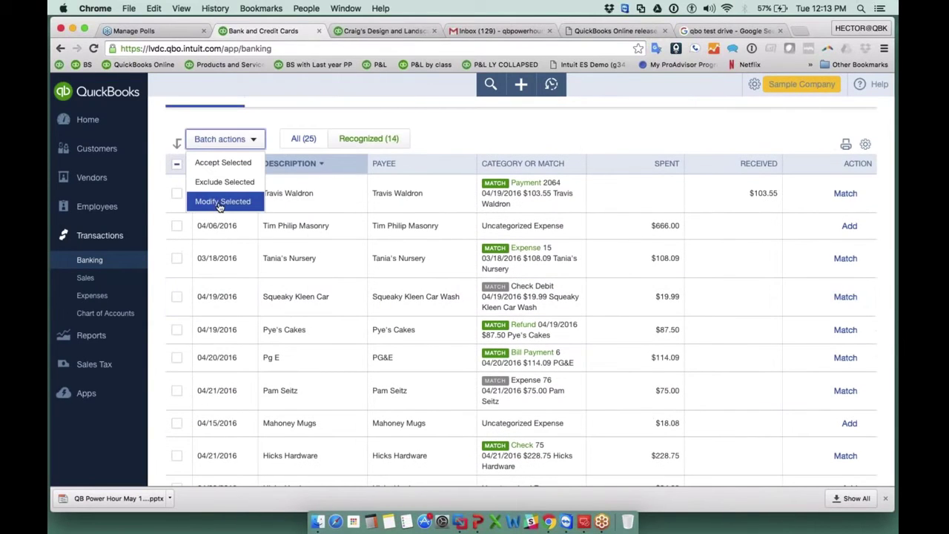
left_click(235, 205)
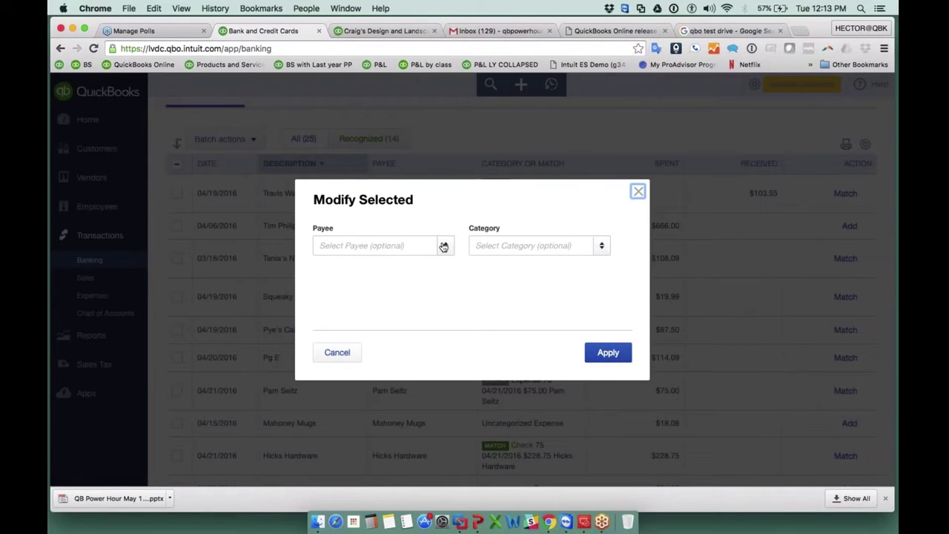
Set a customer as payee and Pest Control Services as category, then apply.
left_click(443, 246)
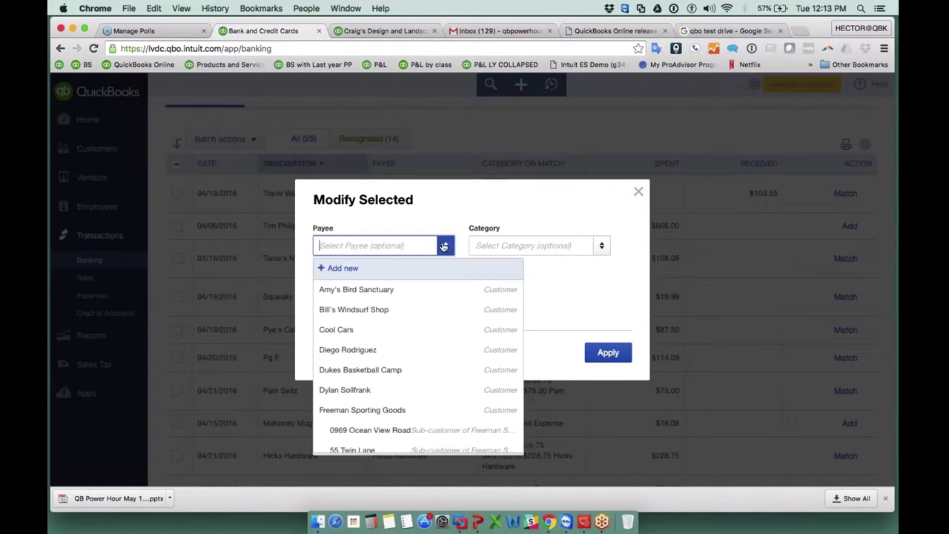
left_click(370, 349)
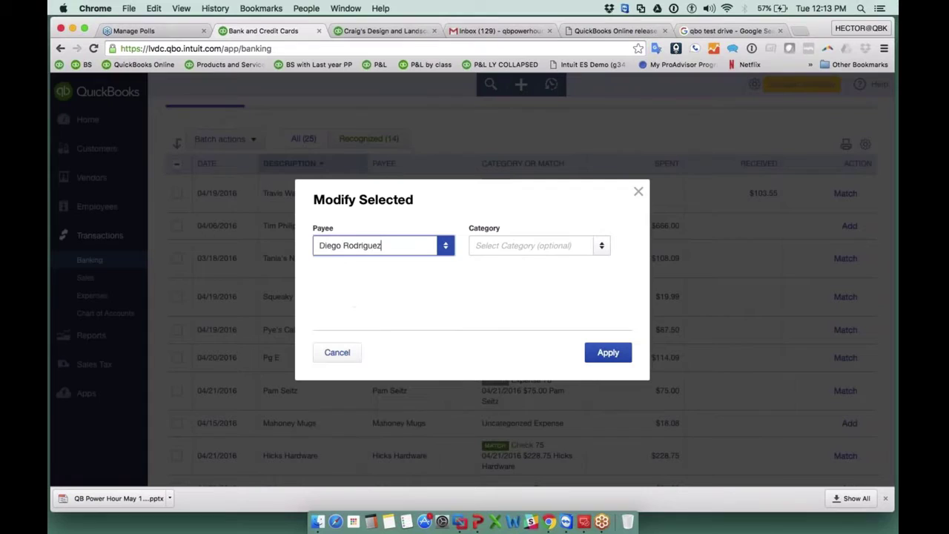
left_click(602, 246)
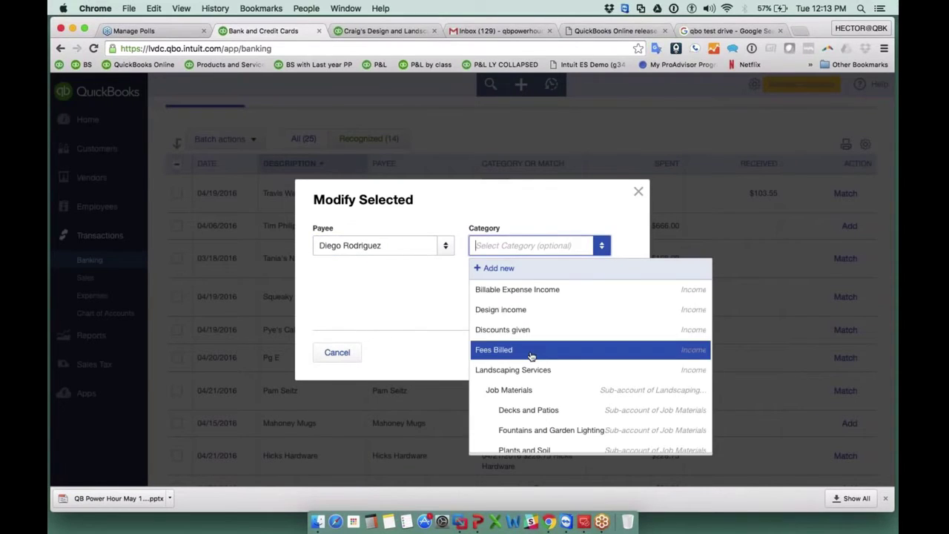
scroll(524, 356, "down", 5)
left_click(521, 359)
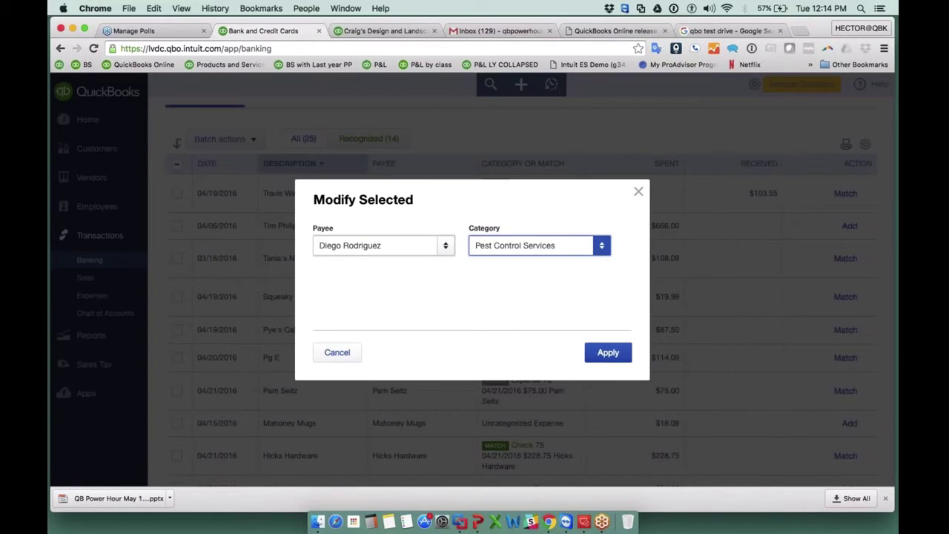
left_click(373, 245)
key("super+a")
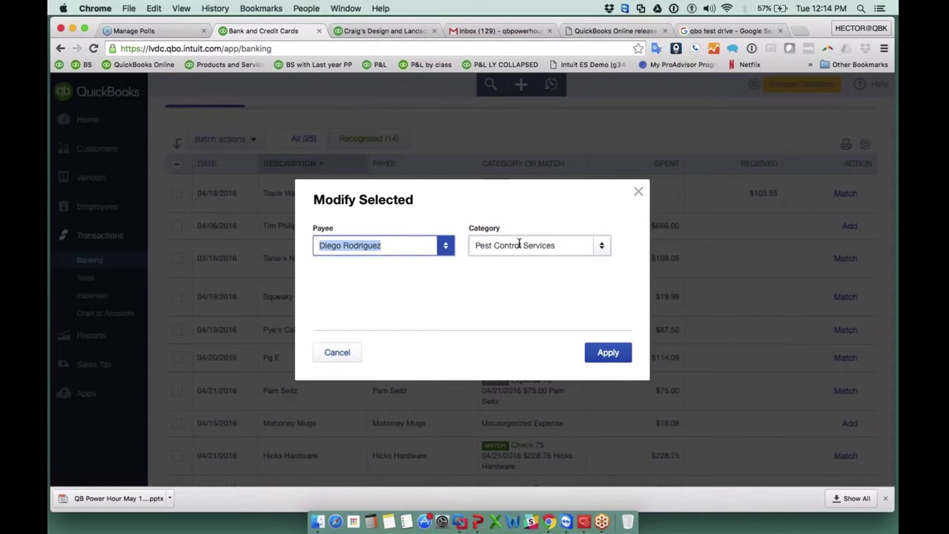
left_click(555, 246)
left_click(610, 353)
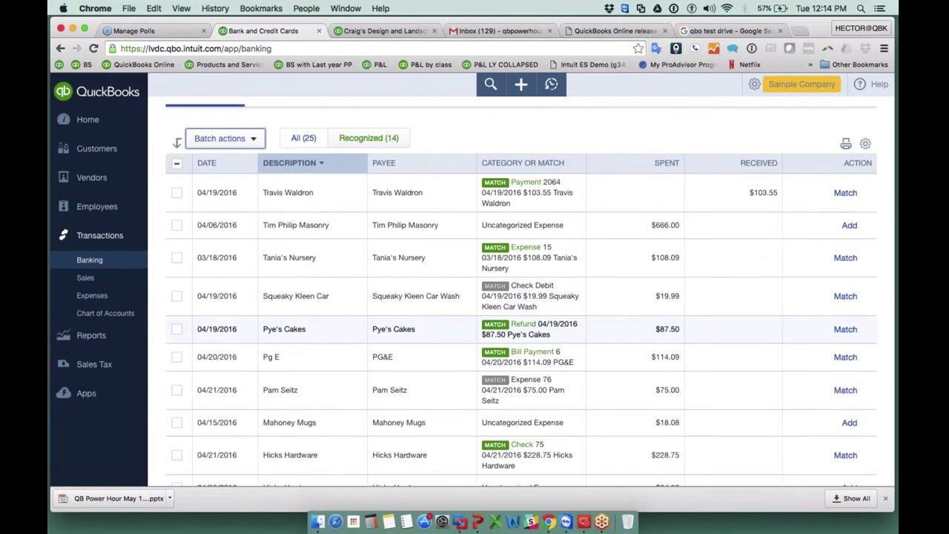
Expand the 03/11 Books By Bessie transaction and select its BOOKS BY BESSIE memo text.
scroll(608, 346, "down", 3)
scroll(415, 297, "down", 2)
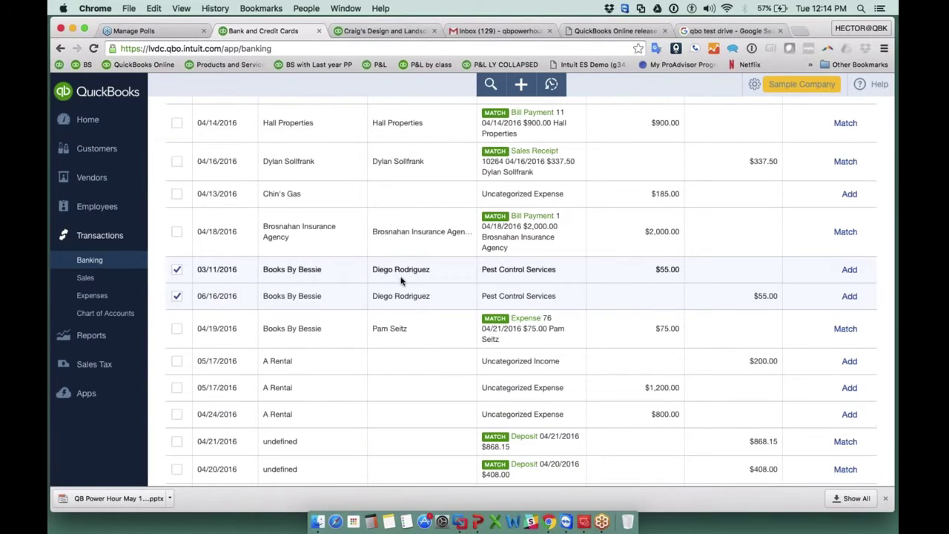
left_click_drag(378, 269, 555, 271)
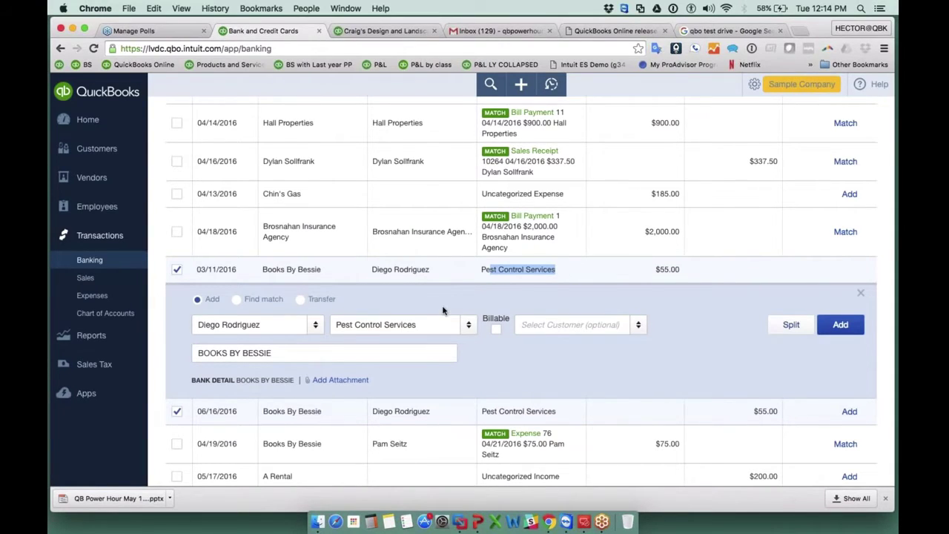
scroll(442, 310, "down", 1)
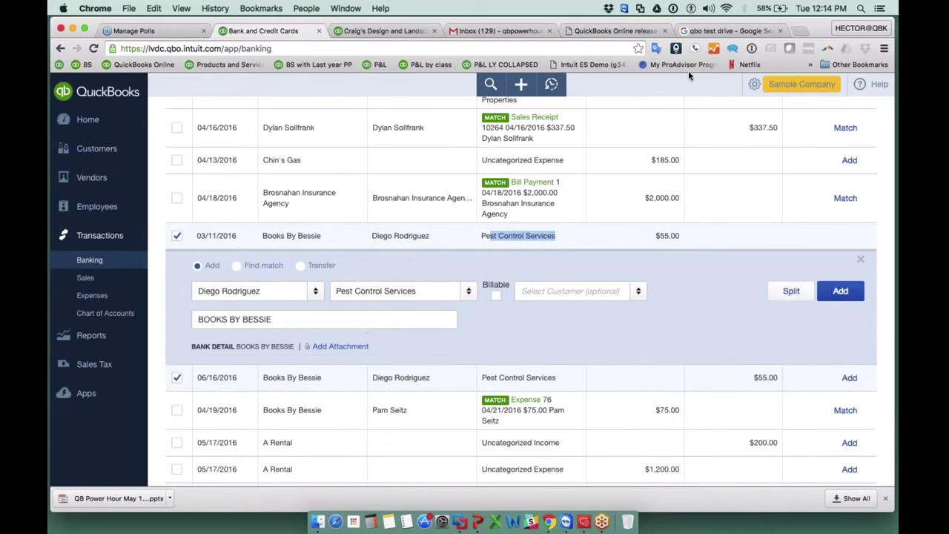
left_click_drag(284, 319, 193, 320)
left_click(282, 320)
left_click_drag(282, 320, 194, 321)
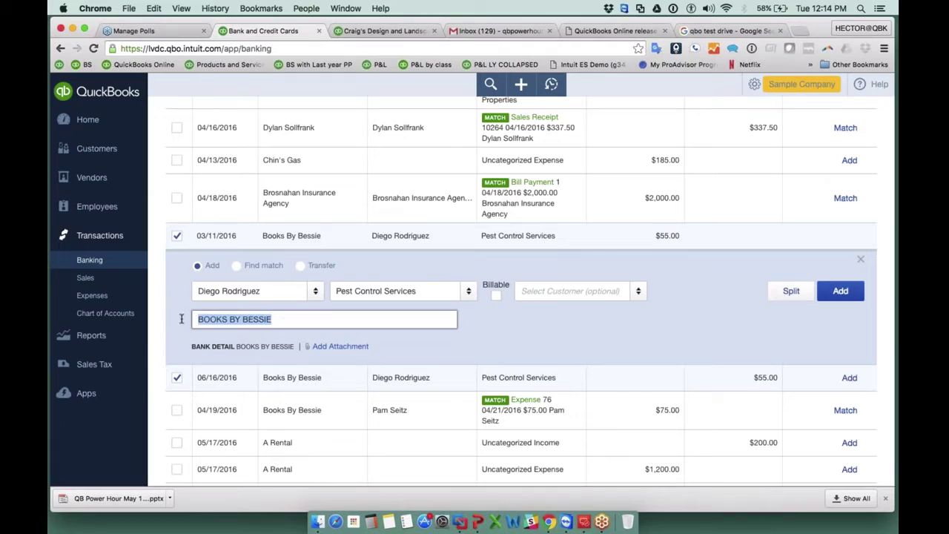
left_click(274, 320)
left_click_drag(273, 319, 194, 319)
left_click(288, 319)
left_click_drag(288, 320, 185, 319)
Check the expanded transaction's payee and memo, then deselect the memo.
left_click(282, 297)
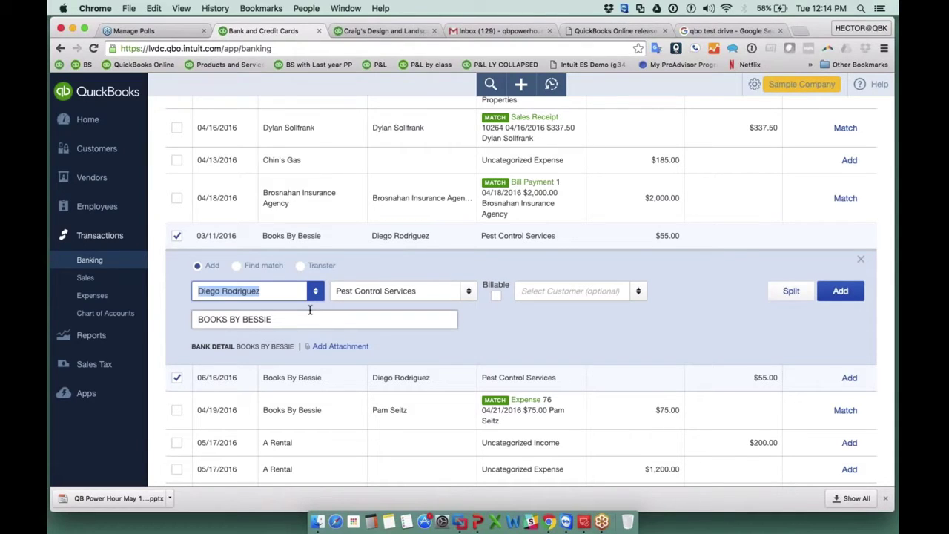
left_click_drag(296, 319, 181, 320)
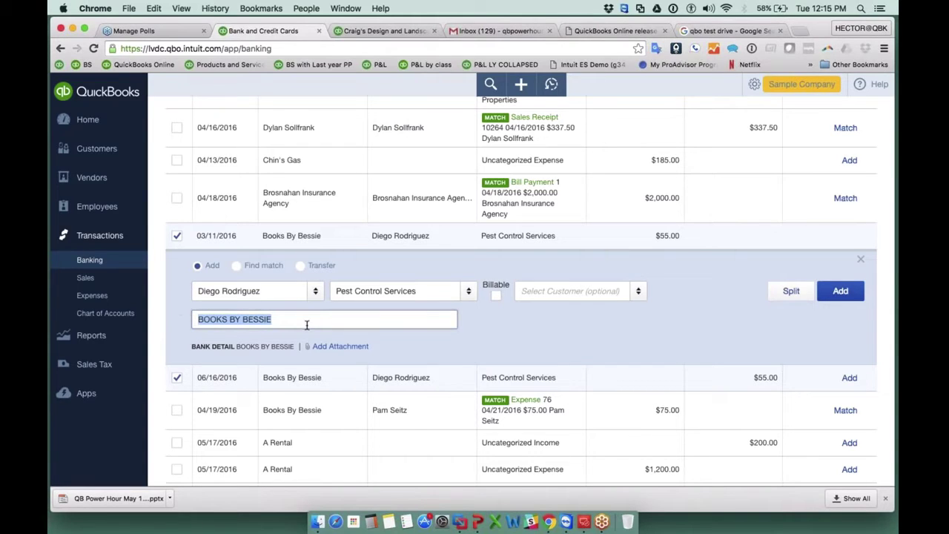
scroll(520, 290, "up", 3)
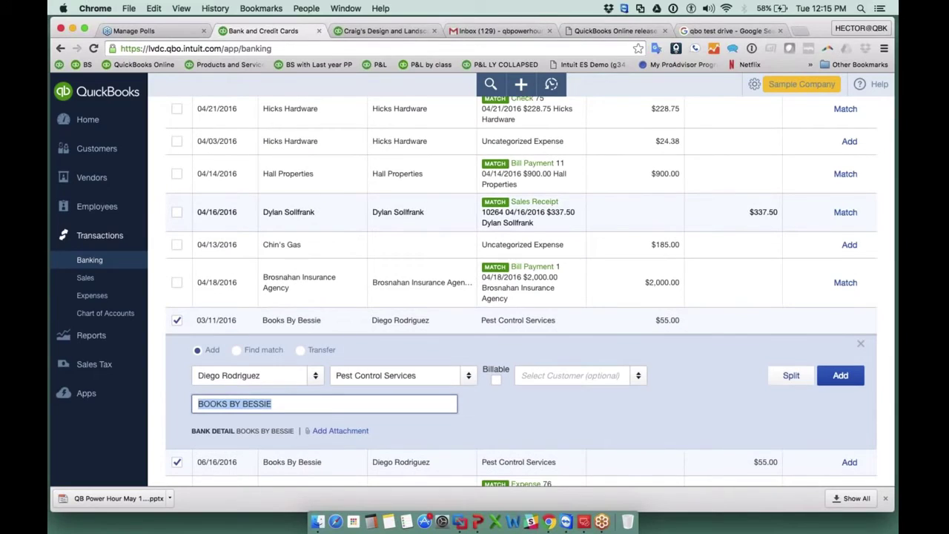
scroll(864, 226, "down", 2)
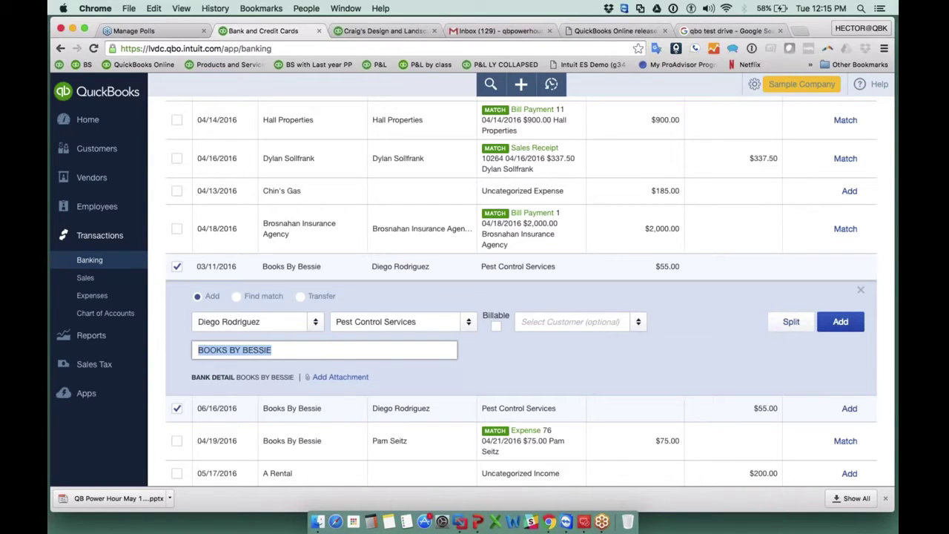
left_click(518, 377)
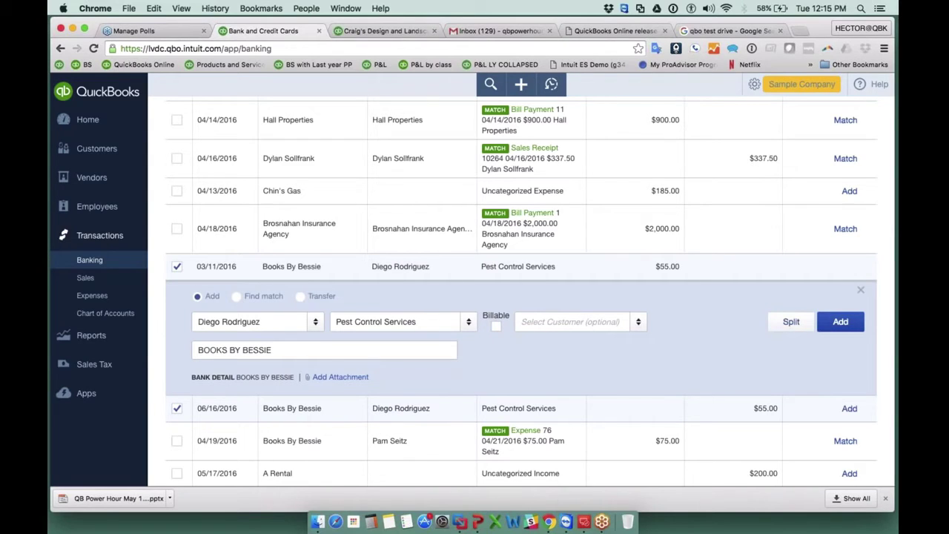
left_click(341, 377)
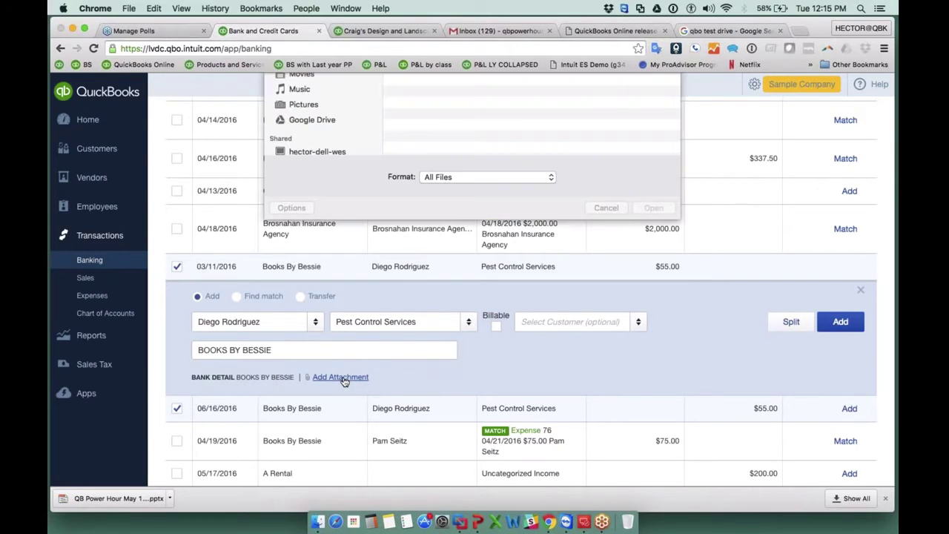
left_click(607, 322)
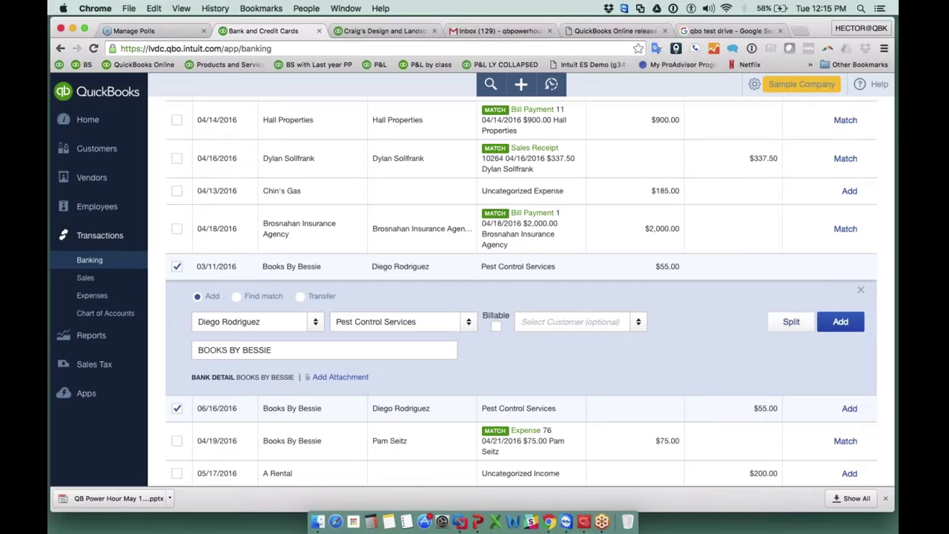
scroll(519, 334, "down", 1)
left_click(341, 324)
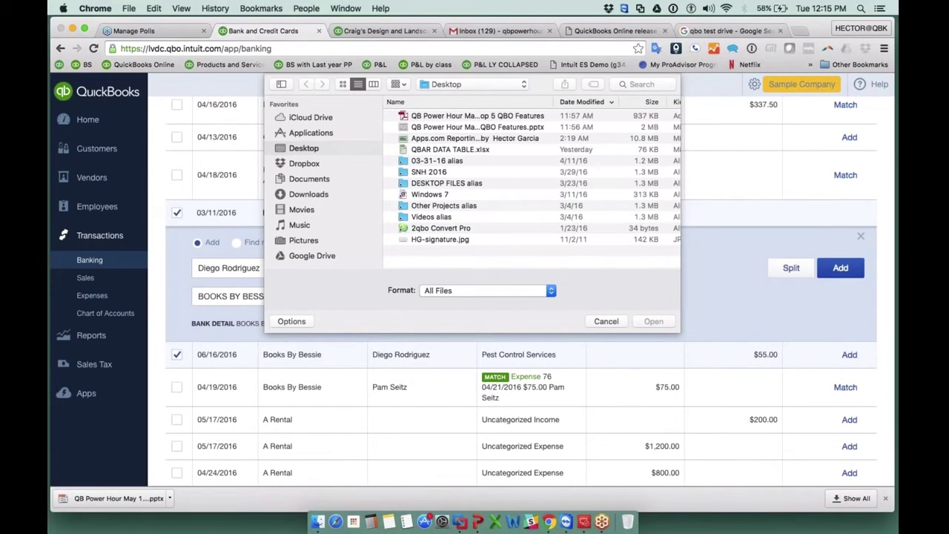
left_click(614, 324)
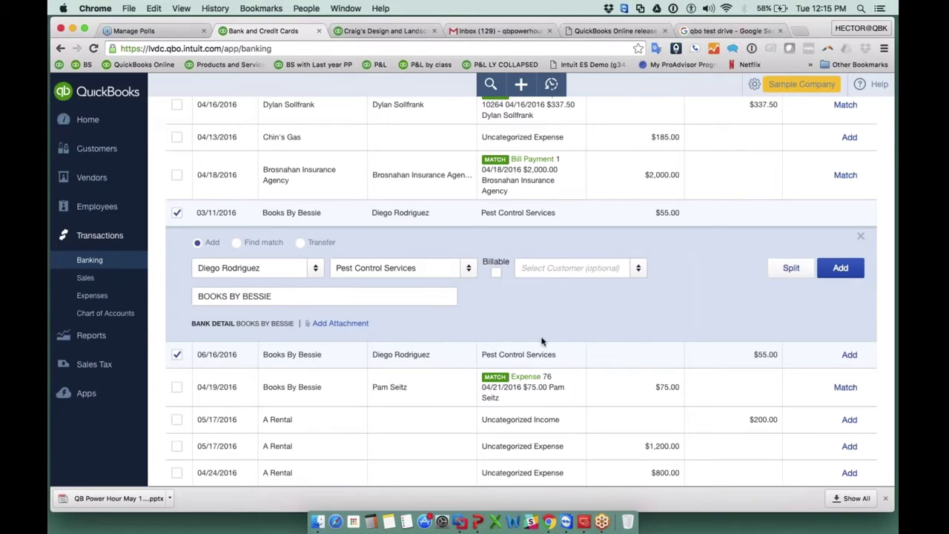
scroll(542, 341, "up", 1)
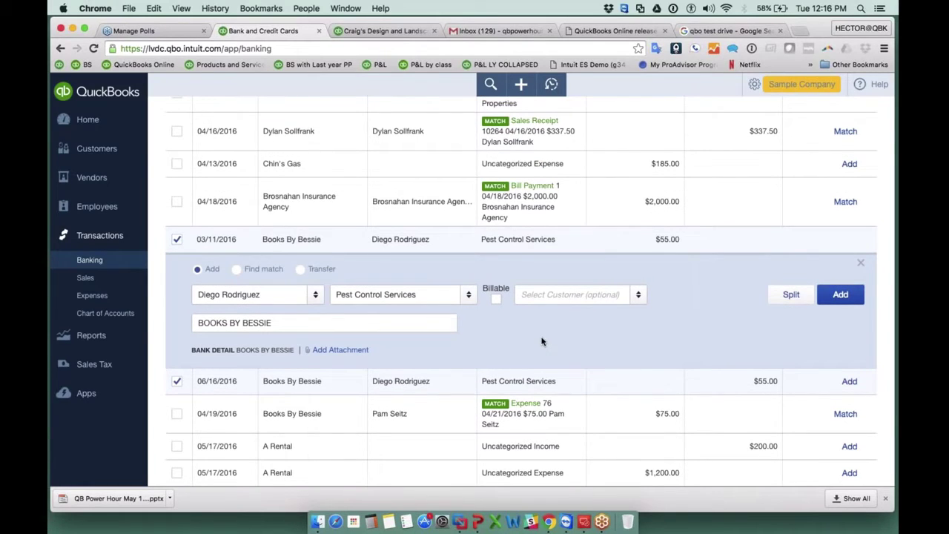
scroll(542, 341, "up", 10)
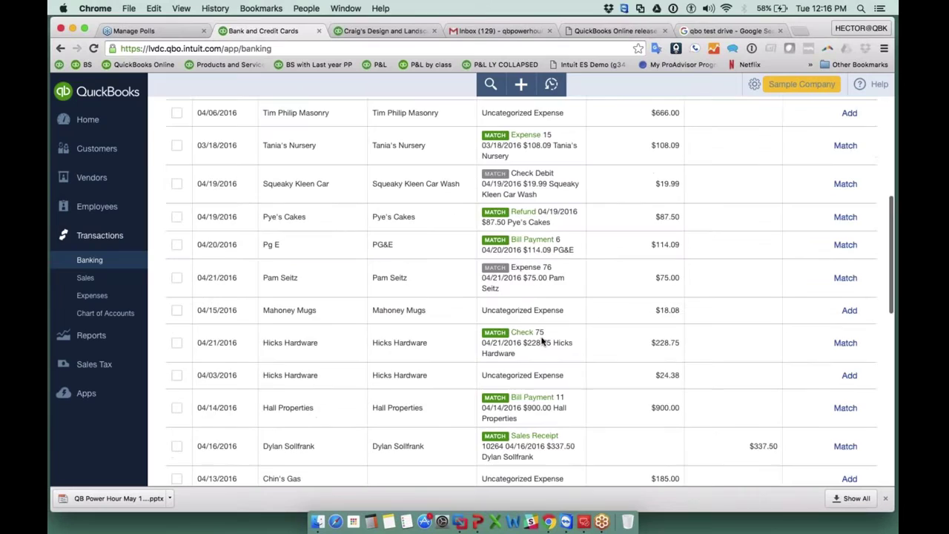
scroll(542, 341, "up", 6)
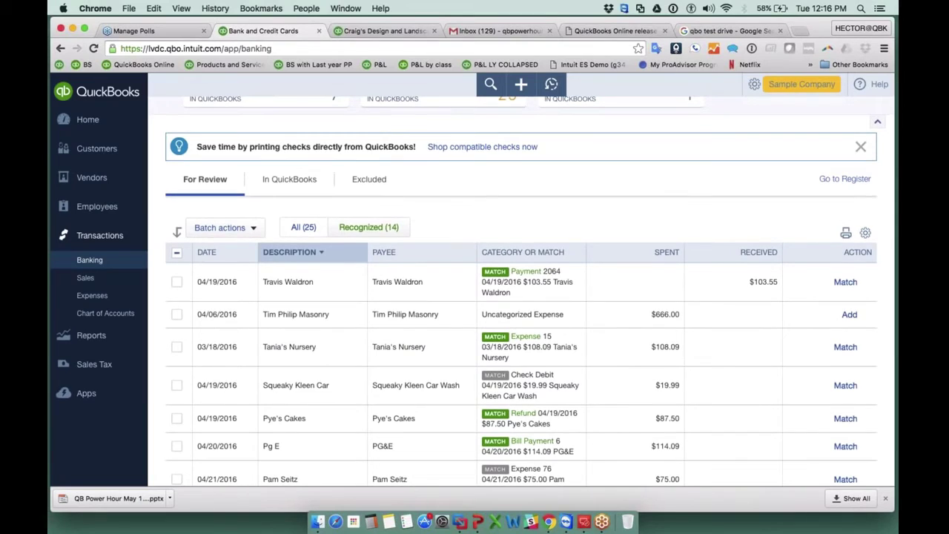
scroll(519, 296, "up", 4)
left_click(793, 121)
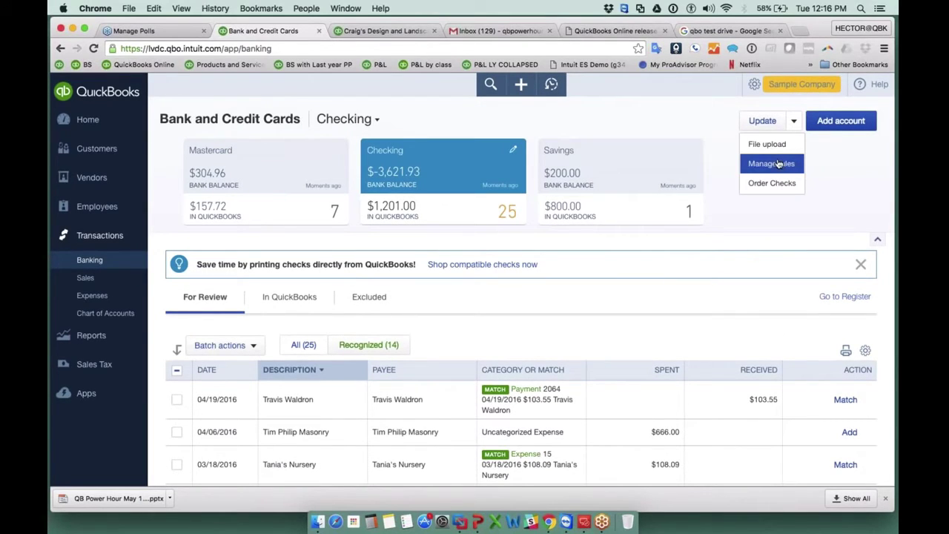
left_click(779, 164)
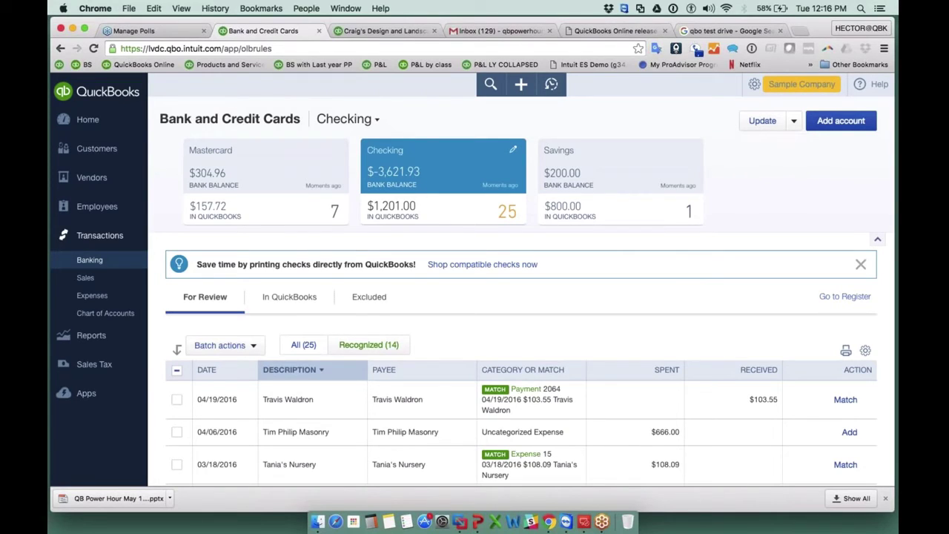
left_click(787, 135)
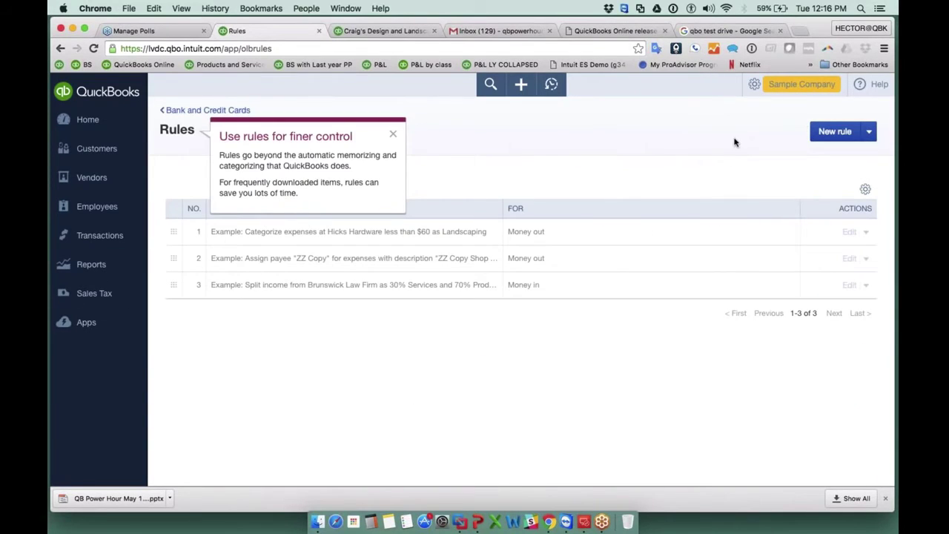
left_click(393, 134)
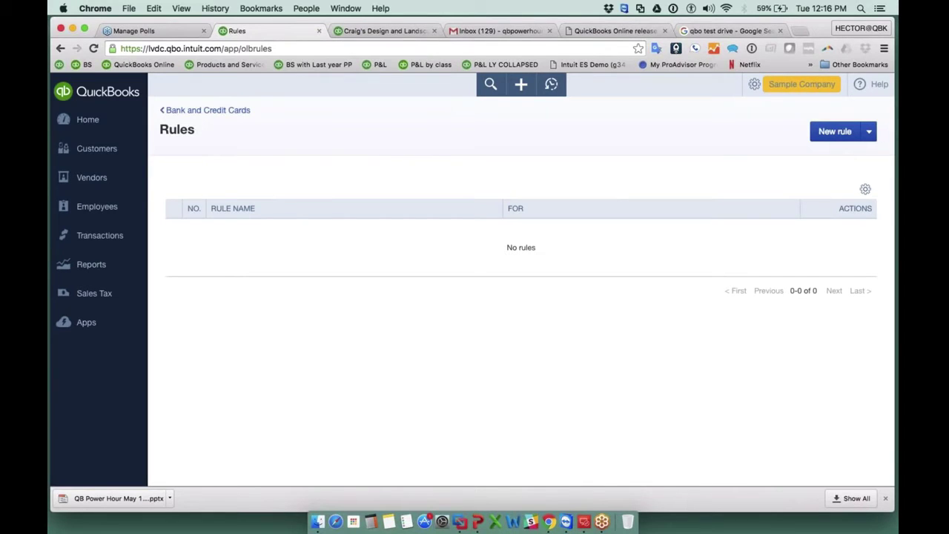
left_click(835, 134)
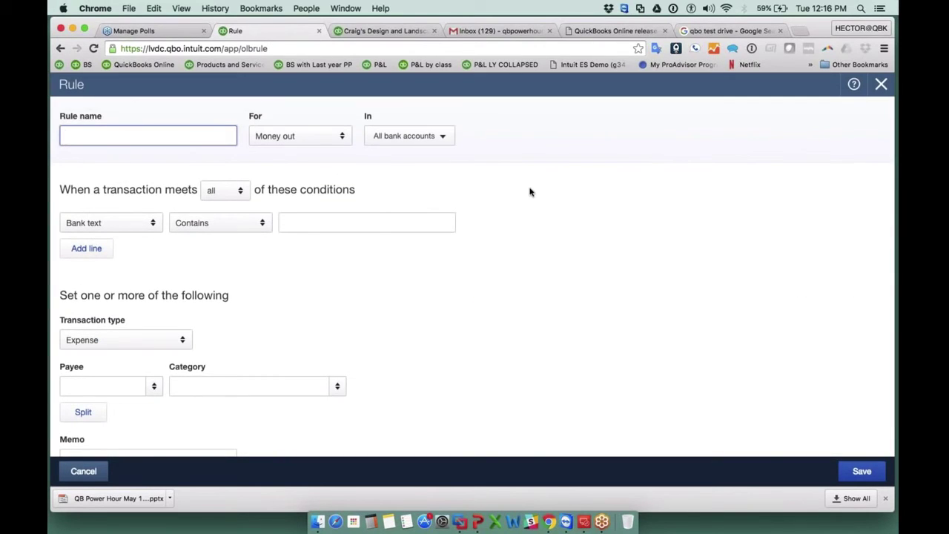
left_click(304, 138)
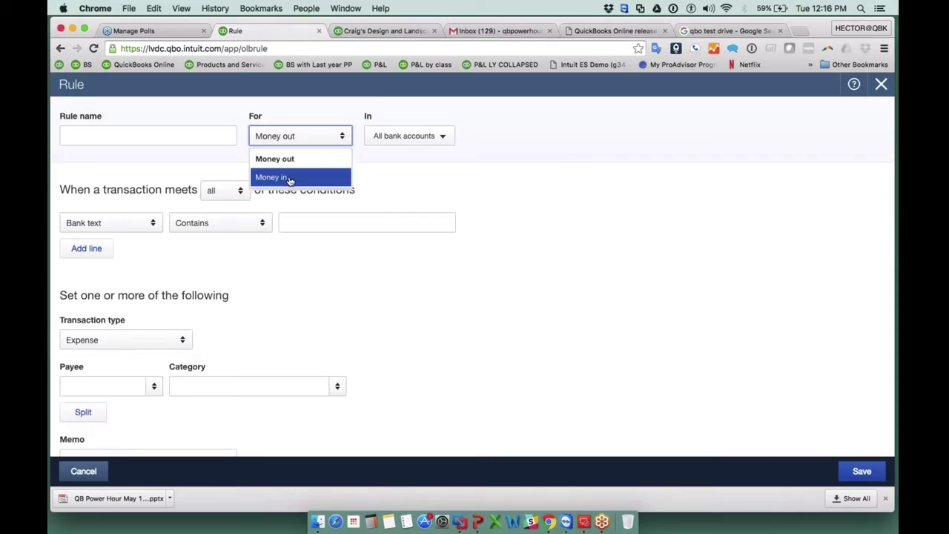
left_click(877, 87)
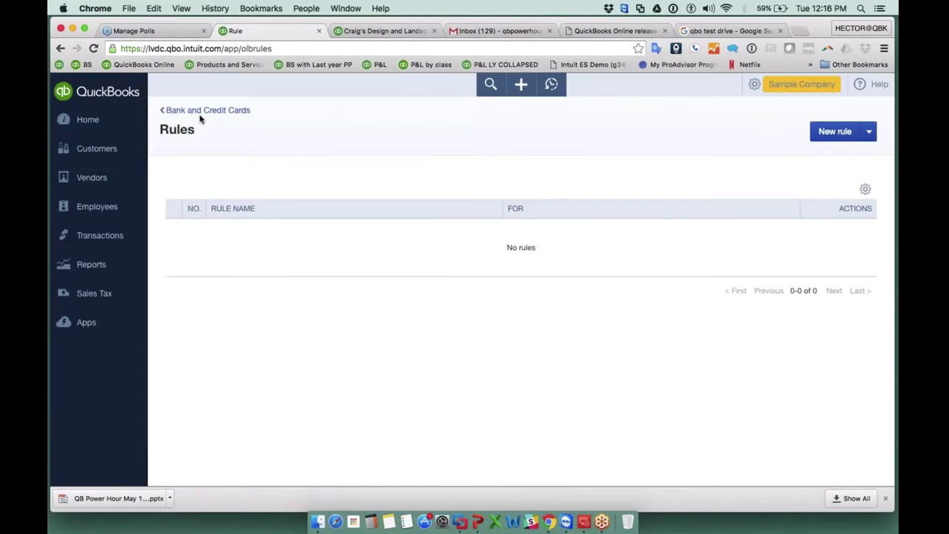
left_click(189, 111)
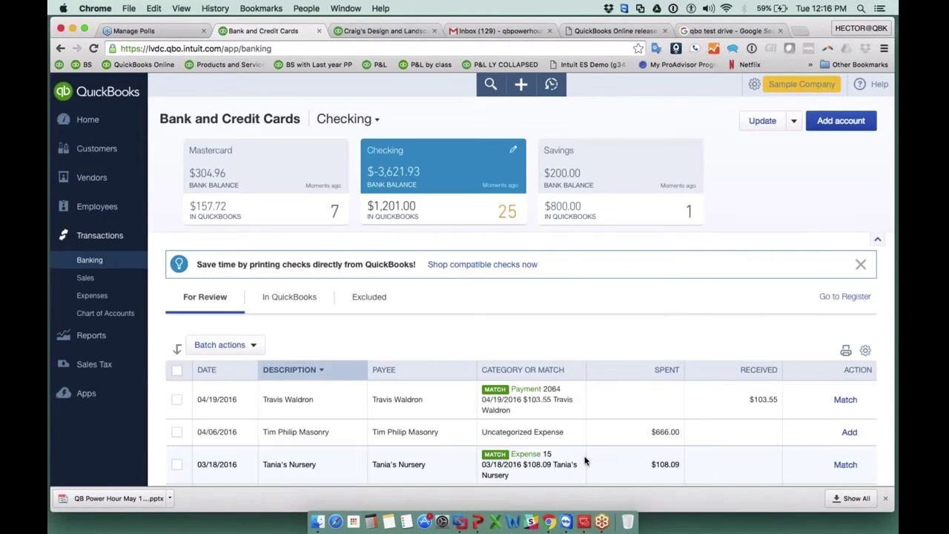
scroll(585, 461, "down", 10)
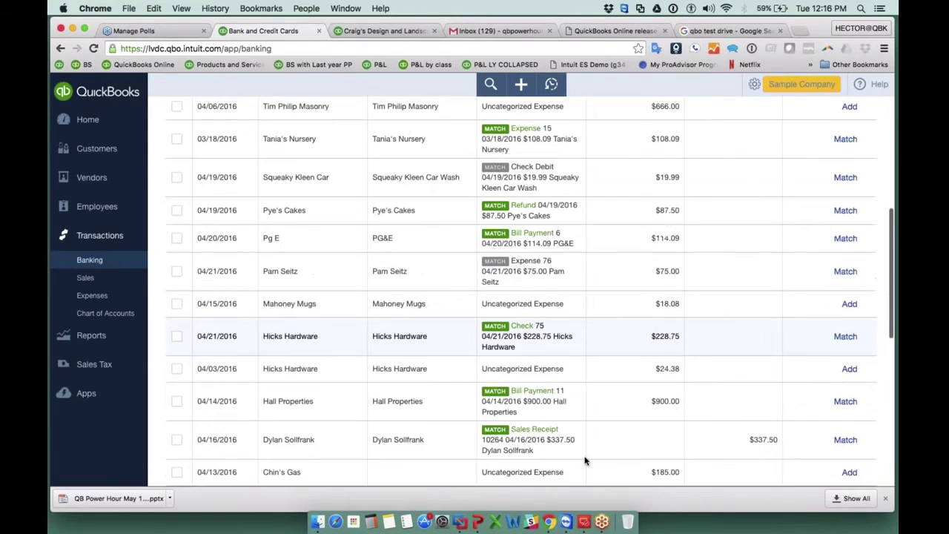
scroll(585, 461, "down", 4)
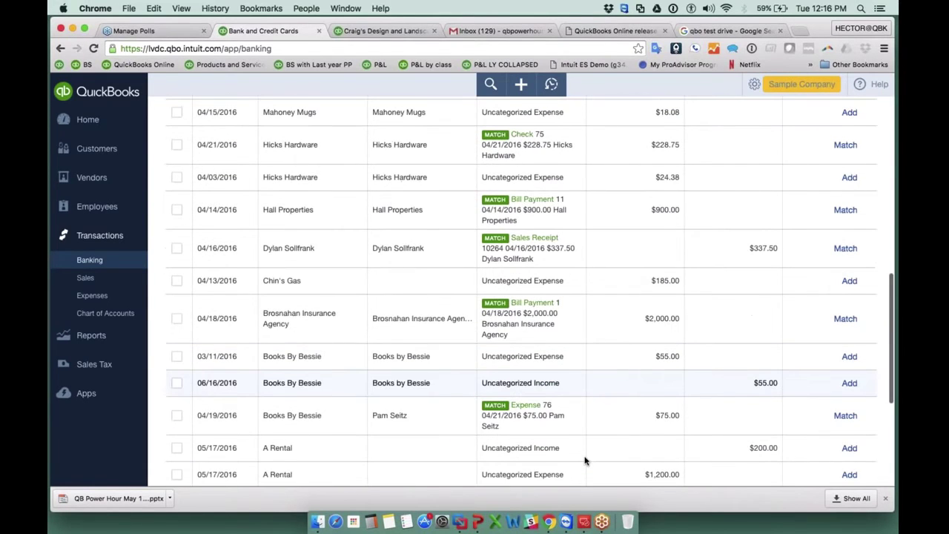
scroll(585, 461, "down", 3)
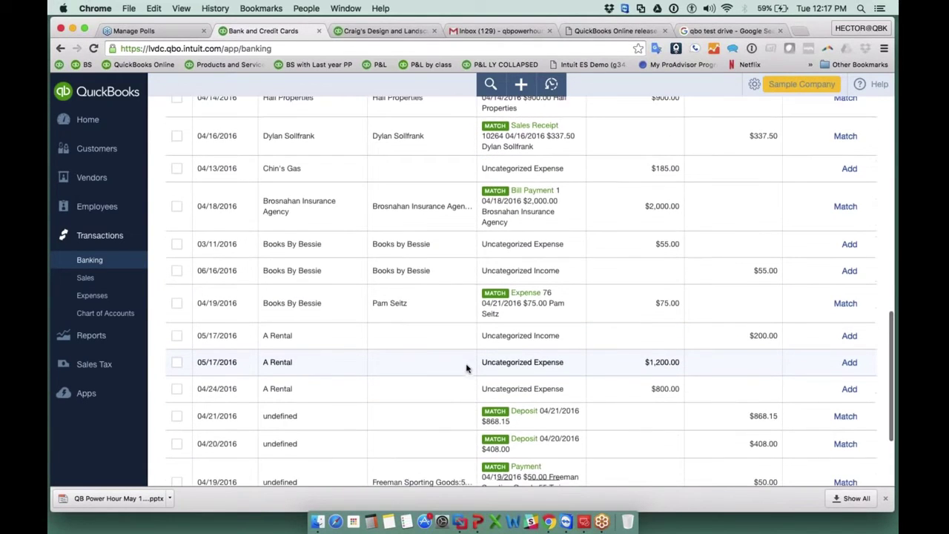
scroll(338, 265, "down", 2)
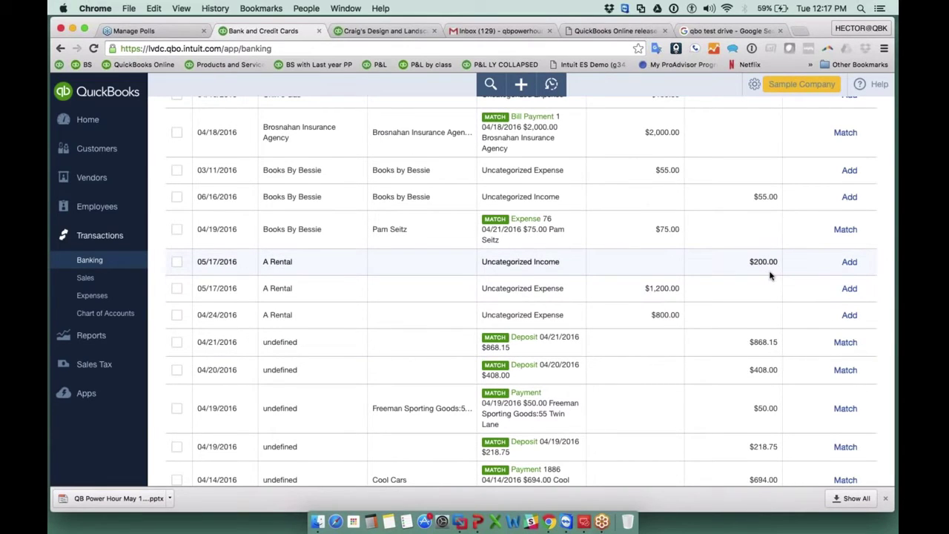
scroll(770, 274, "up", 4)
scroll(770, 274, "down", 2)
left_click_drag(747, 320, 786, 322)
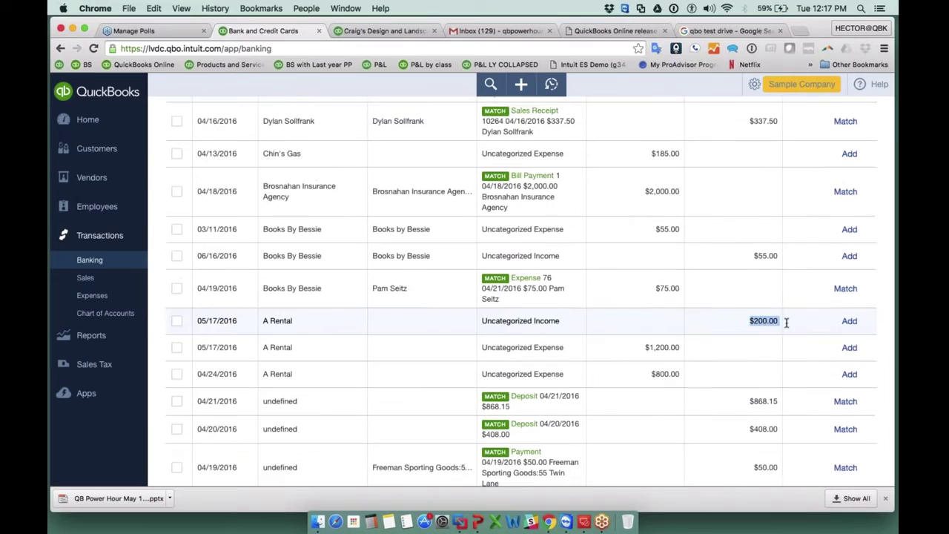
left_click_drag(643, 347, 682, 347)
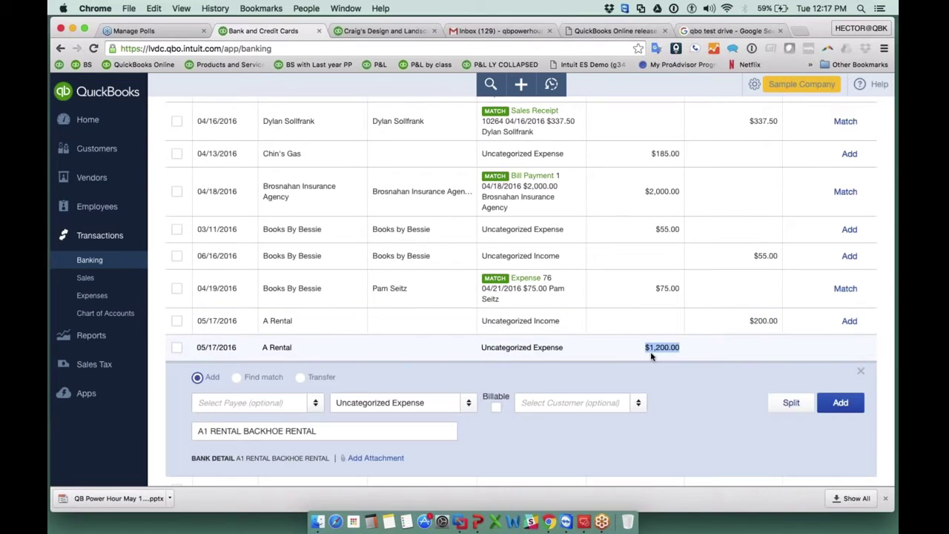
scroll(667, 341, "down", 2)
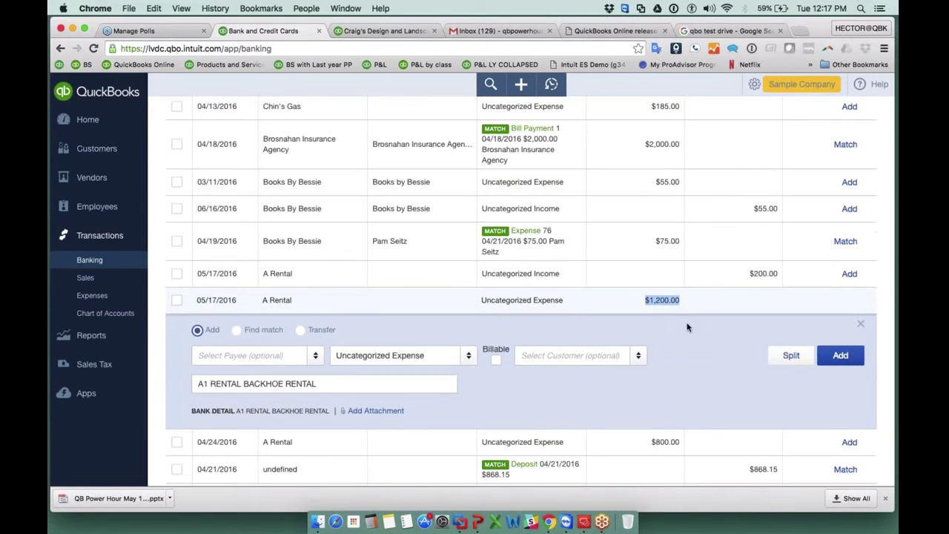
scroll(686, 327, "up", 4)
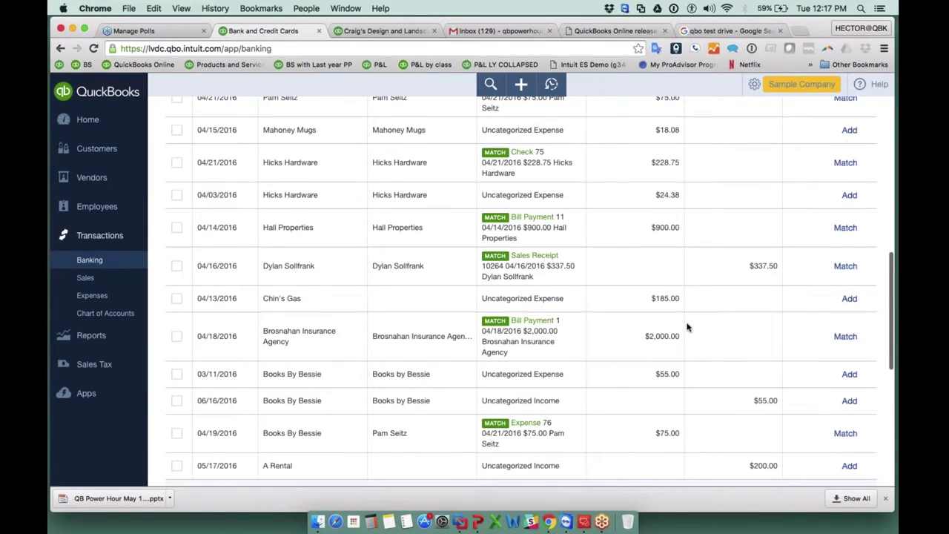
scroll(687, 327, "up", 3)
scroll(686, 327, "up", 3)
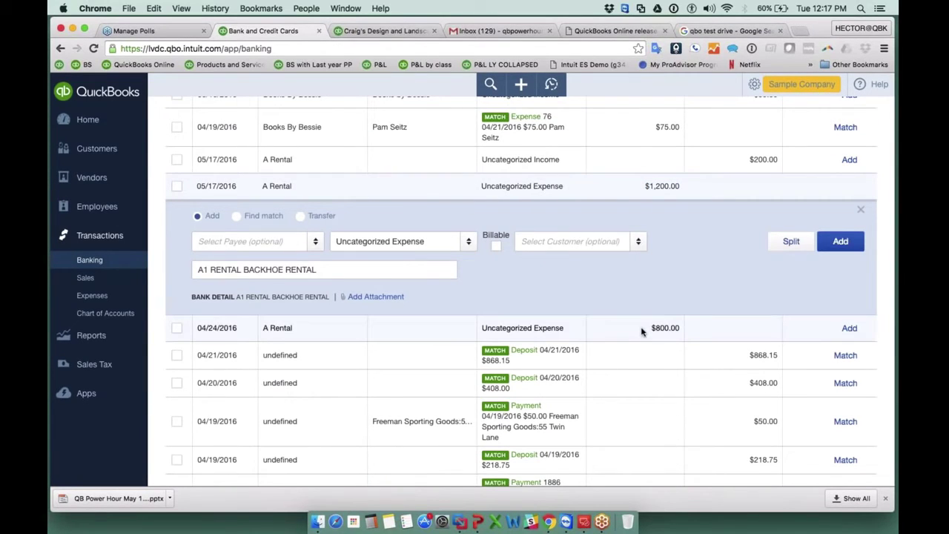
left_click_drag(643, 331, 680, 331)
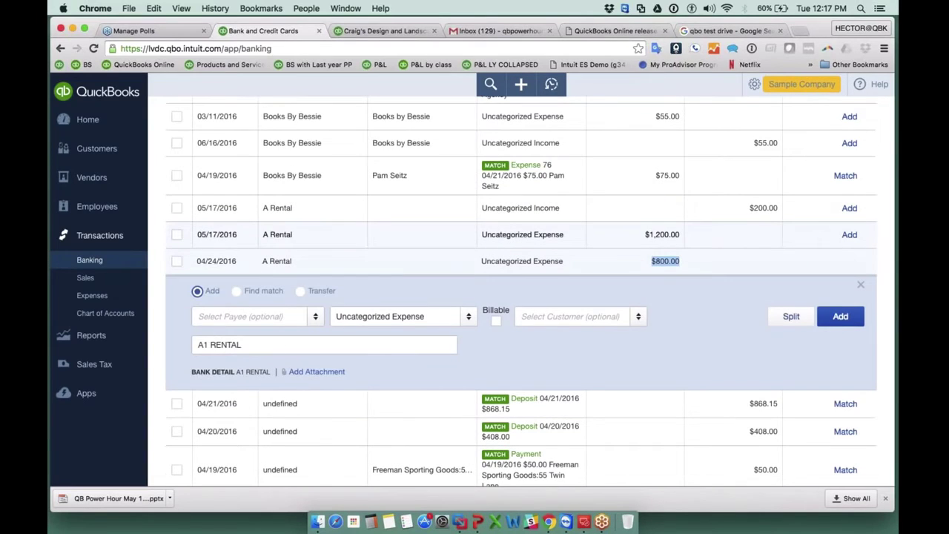
left_click_drag(748, 209, 778, 208)
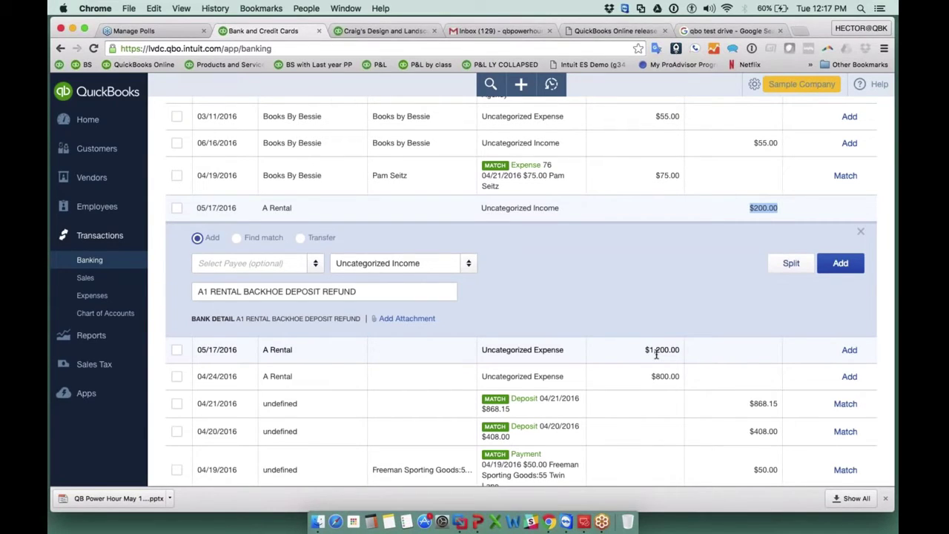
scroll(656, 354, "up", 1)
Go to the bank rules page via Update > Manage rules and start a new rule.
scroll(656, 355, "up", 10)
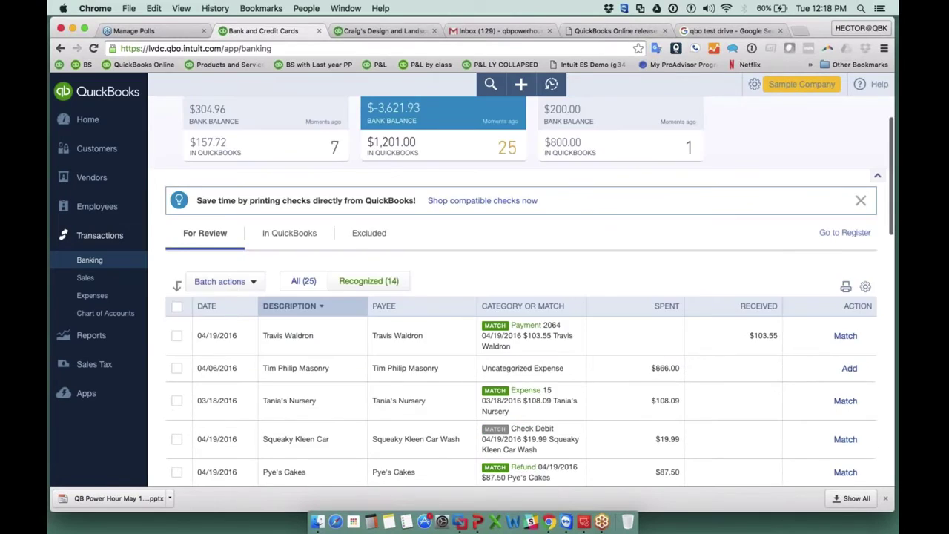
scroll(656, 355, "up", 2)
left_click(793, 120)
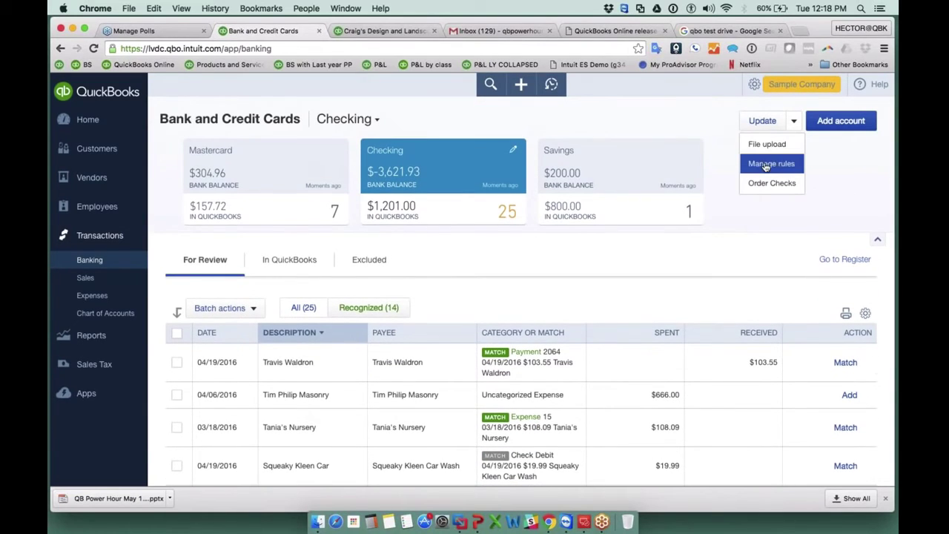
left_click(766, 164)
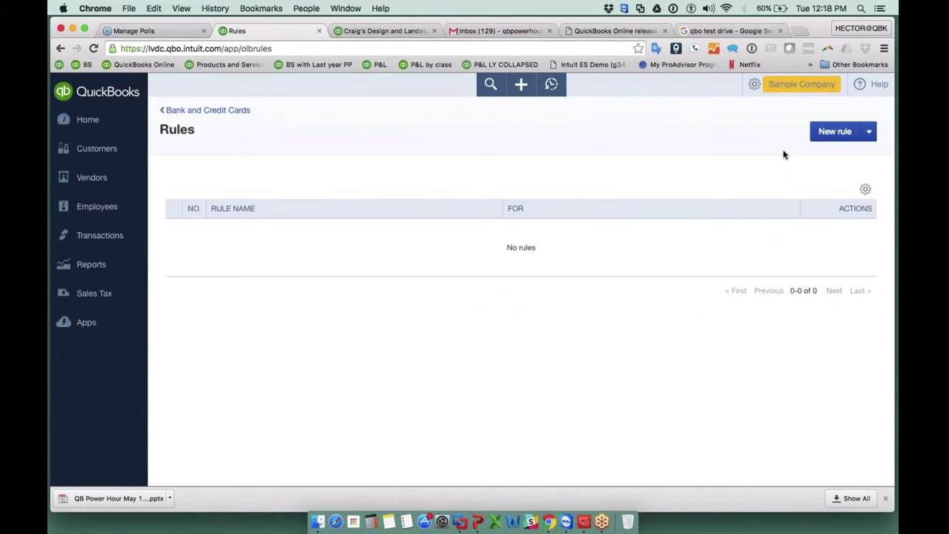
left_click(836, 132)
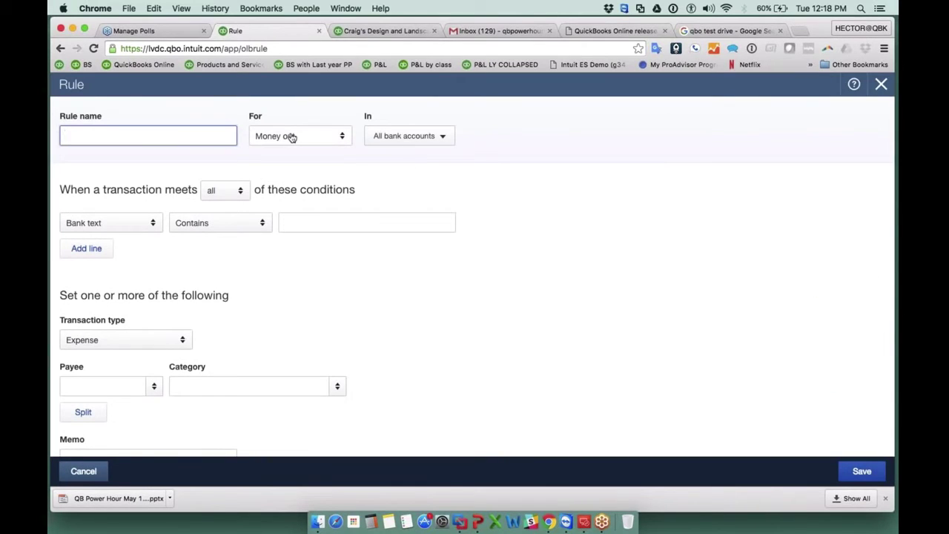
Keep the rule on Money out, enter Rental as the bank text condition, and review its accounts.
left_click(291, 137)
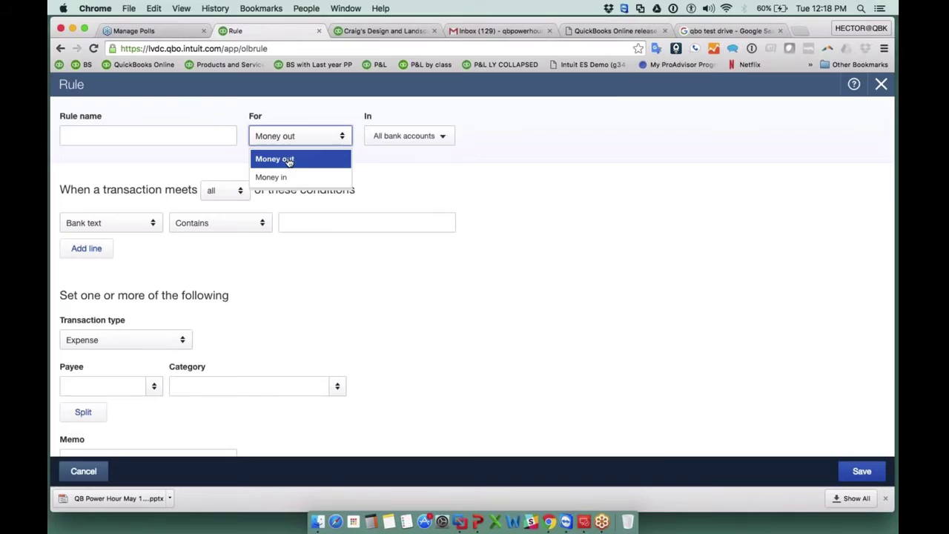
left_click(291, 160)
left_click(303, 221)
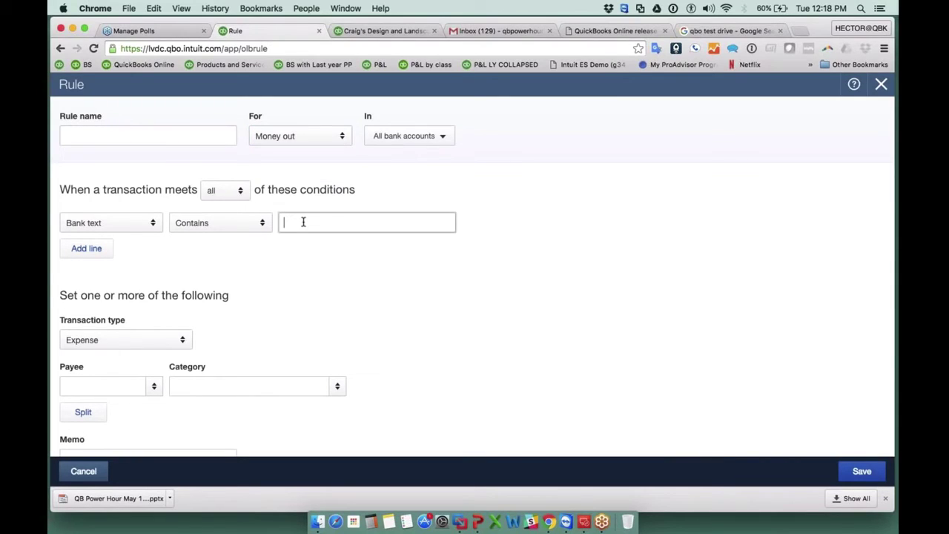
type("Rental")
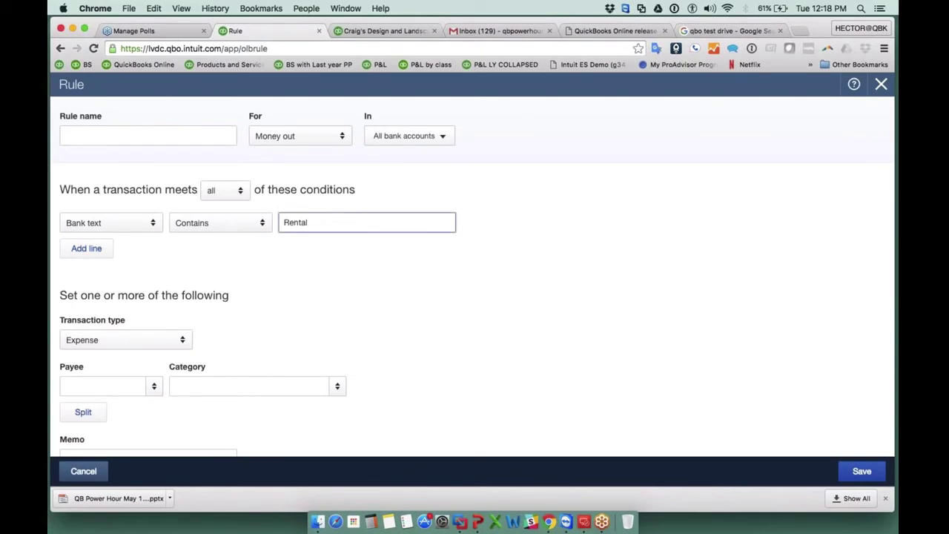
left_click(403, 135)
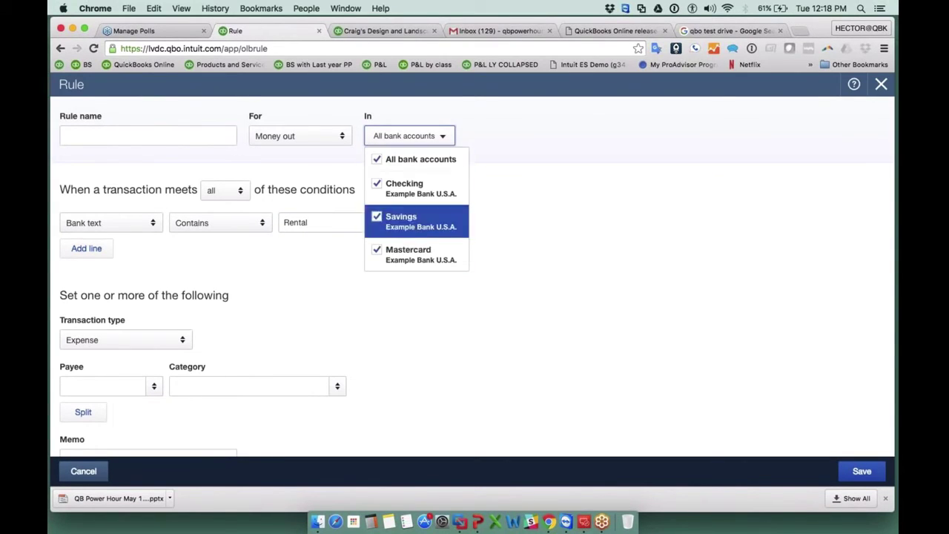
left_click(497, 151)
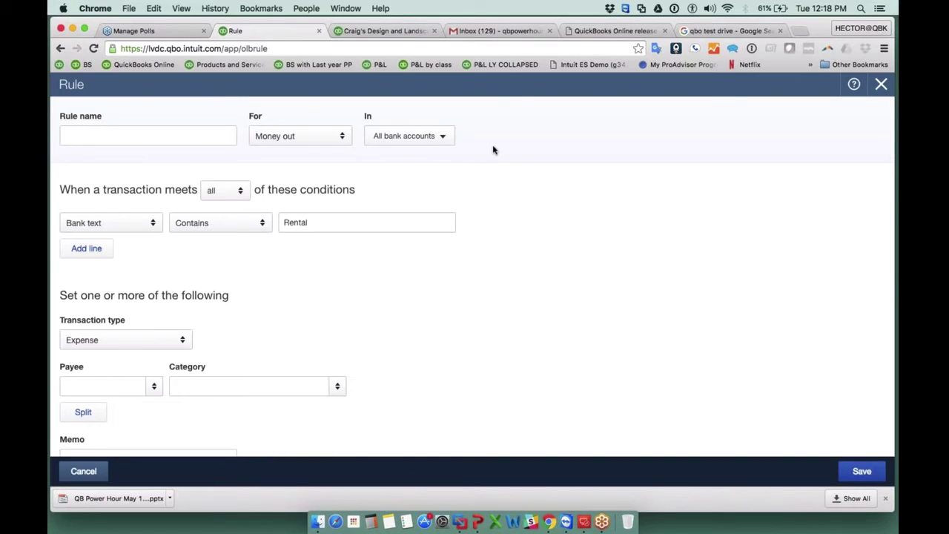
left_click(401, 131)
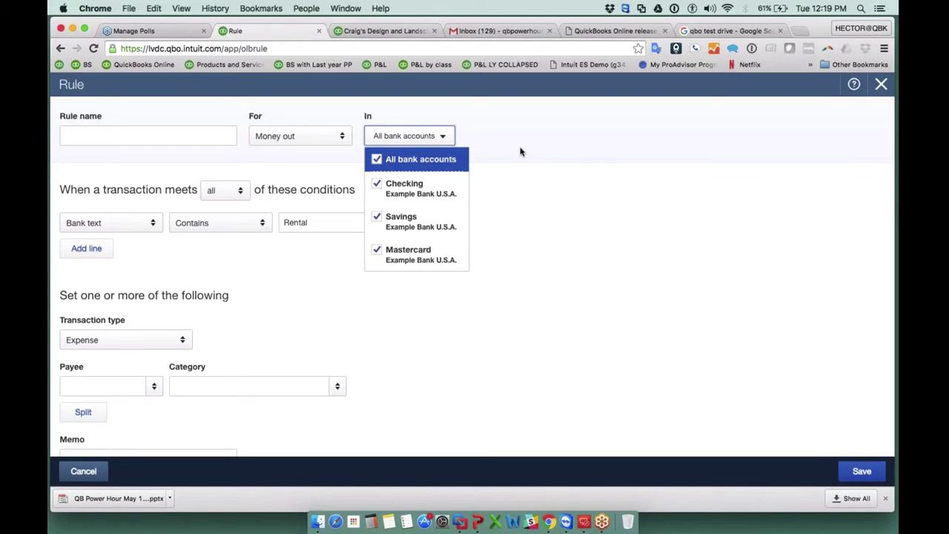
left_click(159, 135)
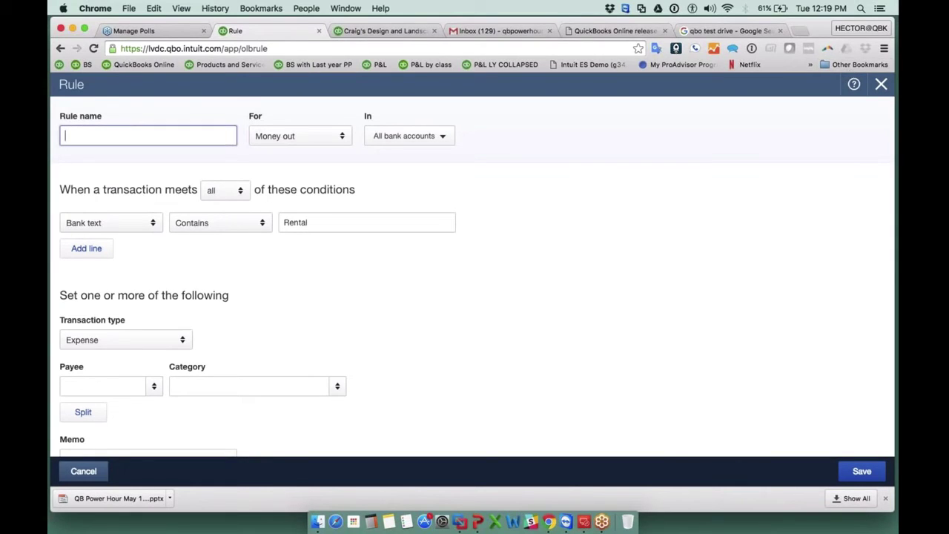
Close the bank rule without saving and go back to the Bank and Credit Cards page.
left_click(881, 84)
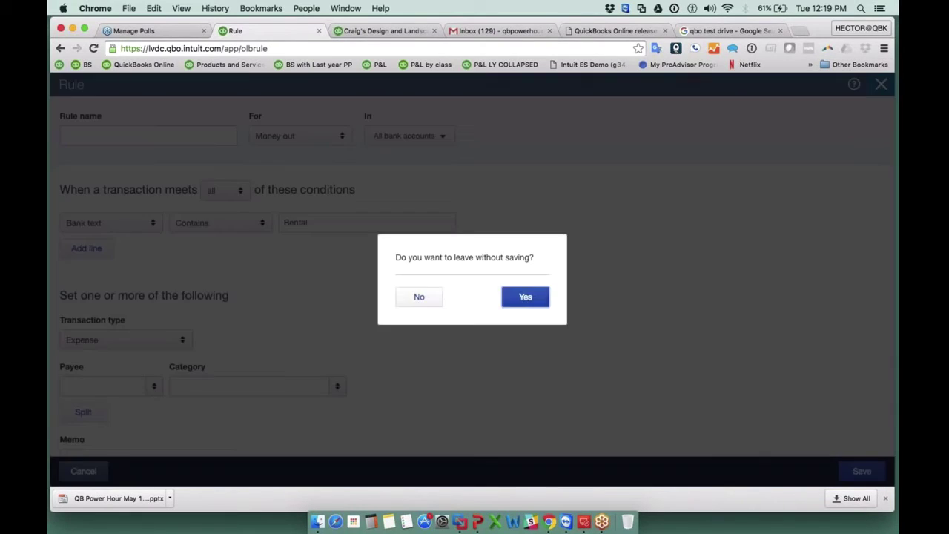
left_click(525, 296)
left_click(222, 112)
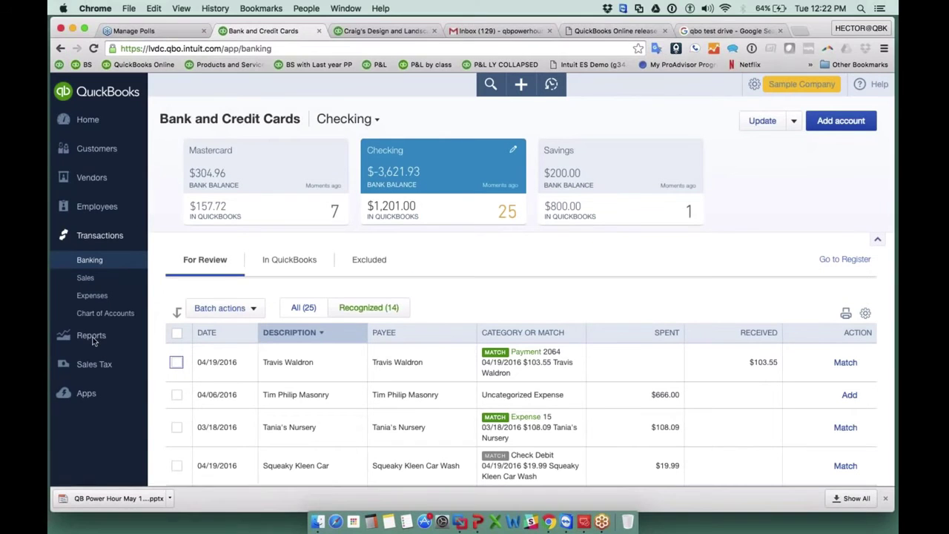
Open the Balance Sheet report from Reports.
left_click(89, 336)
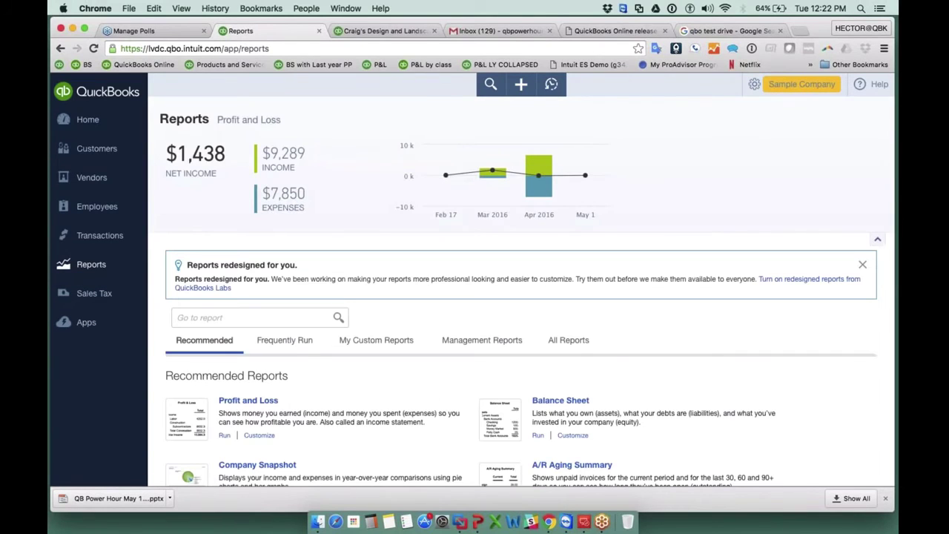
scroll(519, 333, "down", 3)
left_click(560, 309)
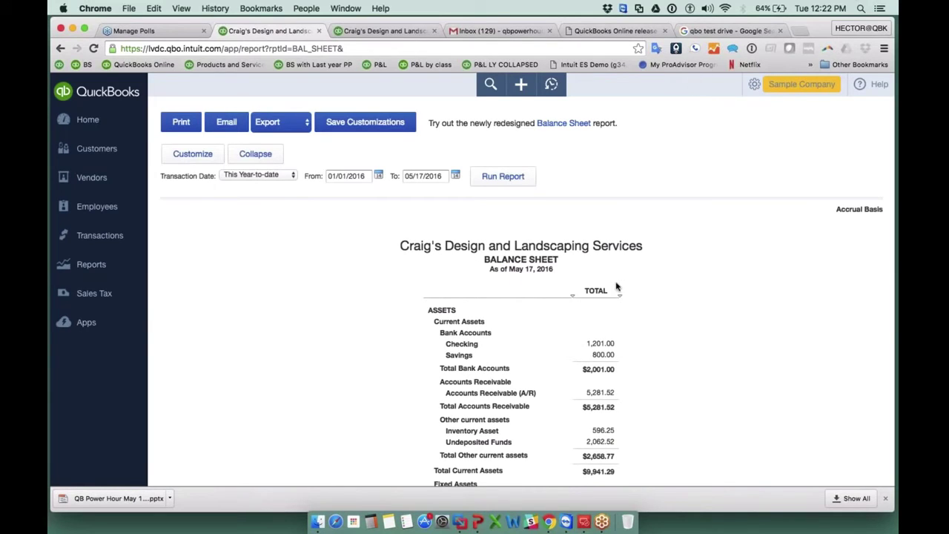
scroll(652, 307, "down", 5)
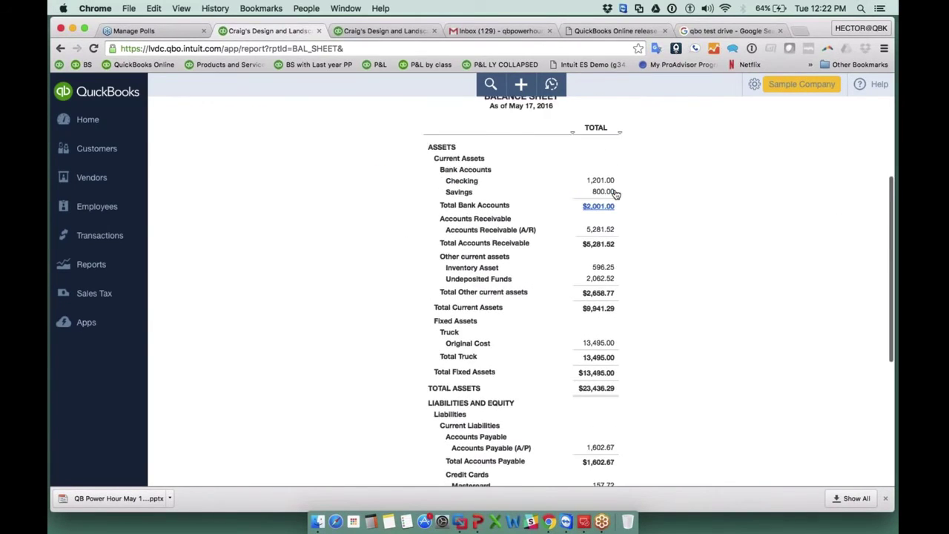
scroll(615, 193, "up", 2)
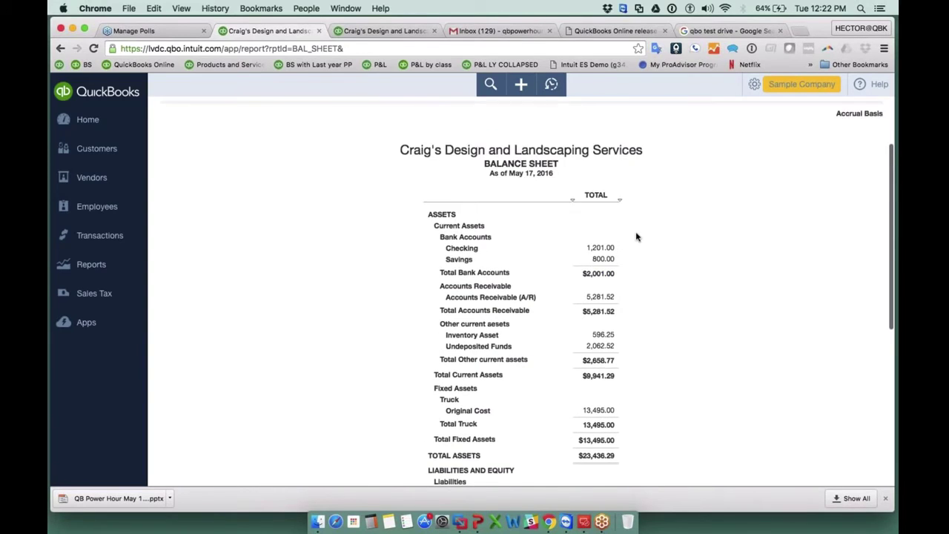
scroll(636, 237, "up", 3)
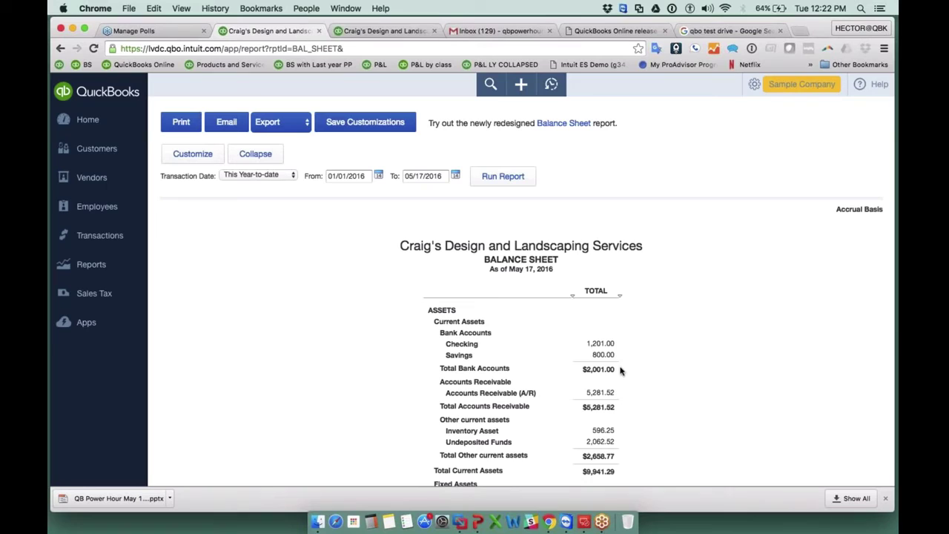
Customize the Balance Sheet with Previous Year (PY) and $ Change comparison columns.
left_click(193, 154)
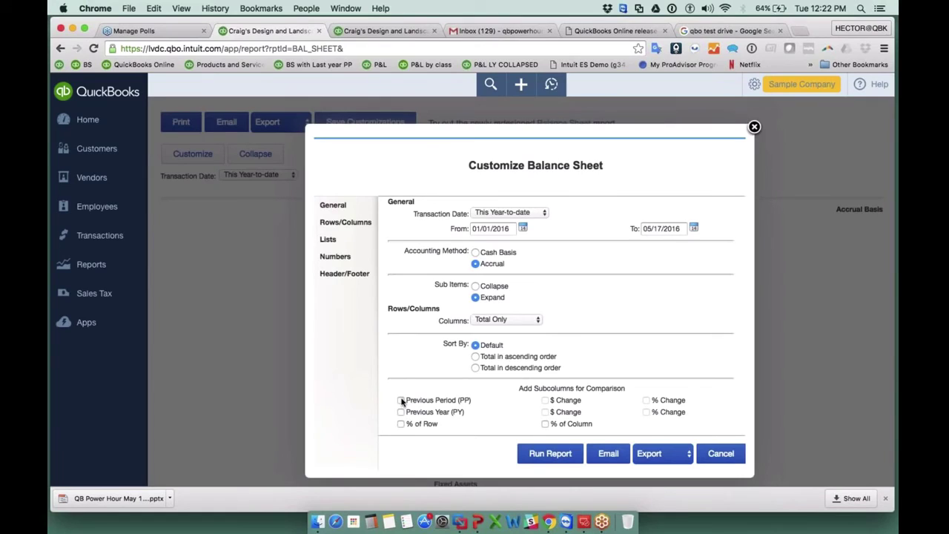
left_click(401, 400)
left_click(545, 401)
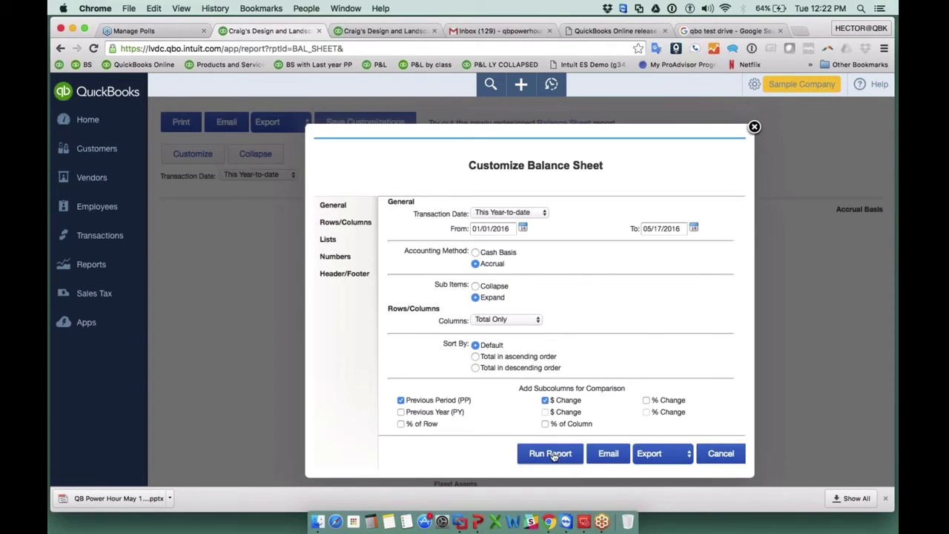
left_click(551, 454)
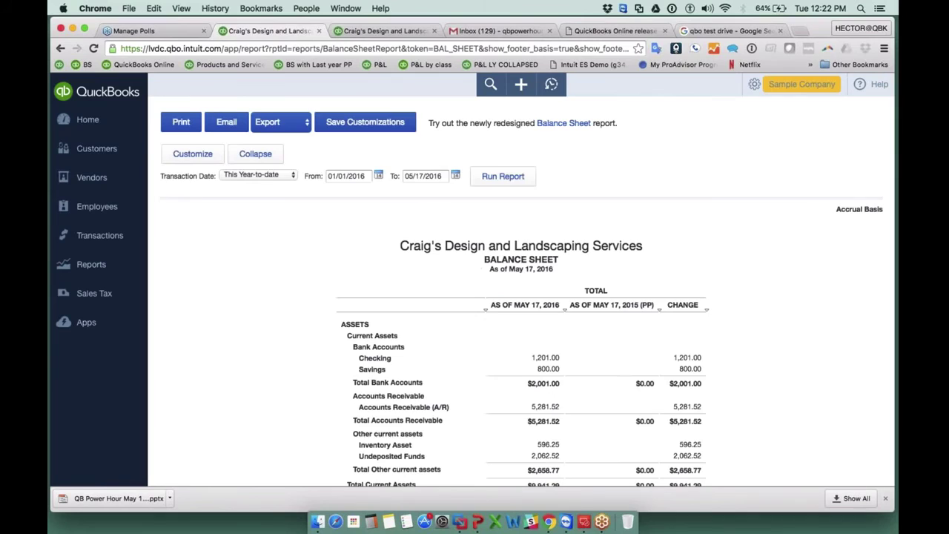
scroll(592, 333, "down", 1)
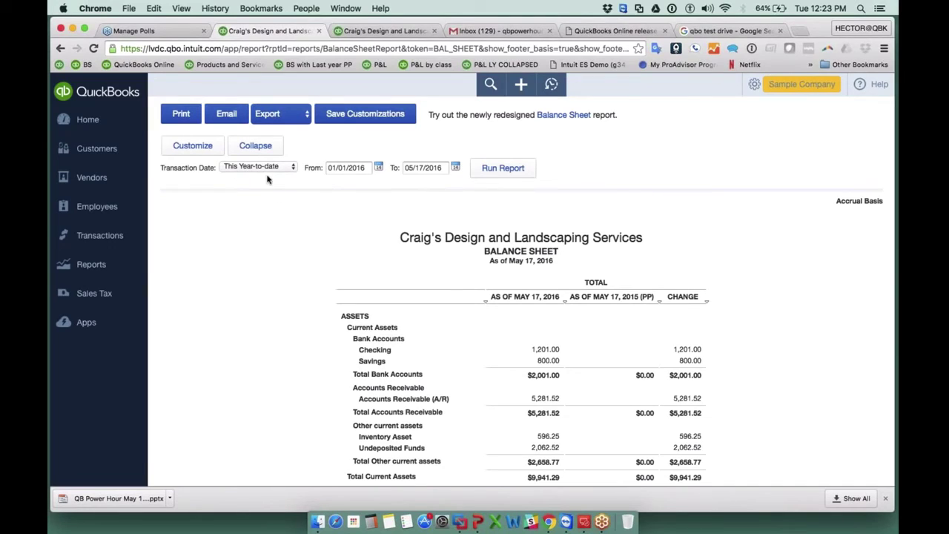
left_click(192, 146)
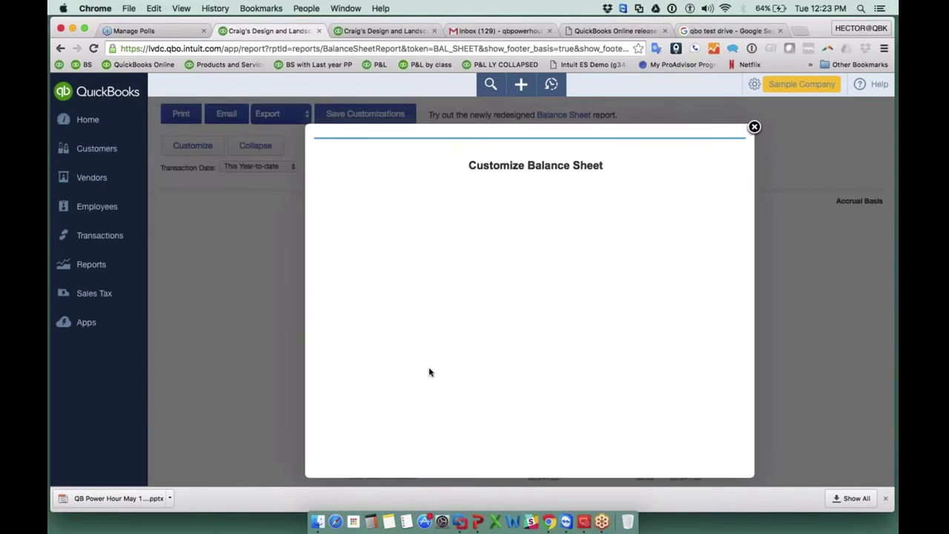
left_click(401, 401)
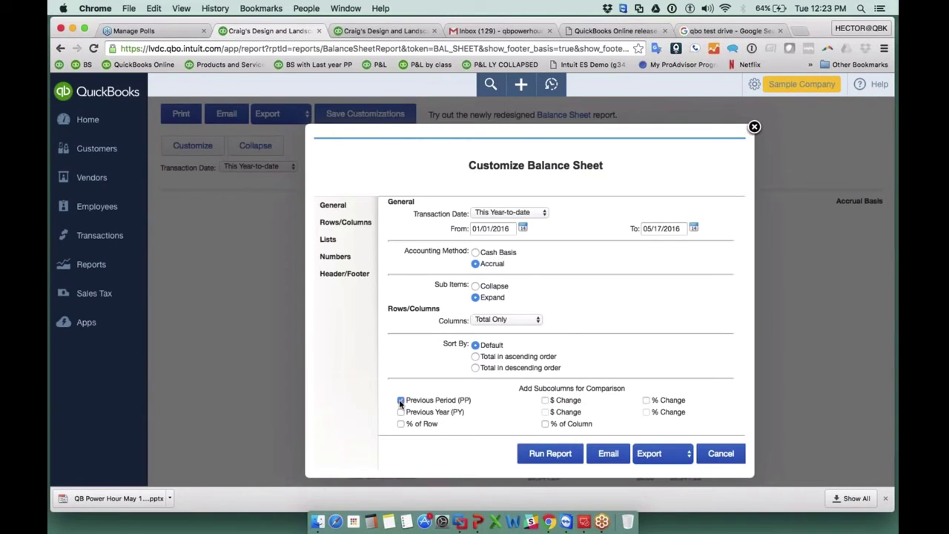
left_click(401, 412)
left_click(543, 454)
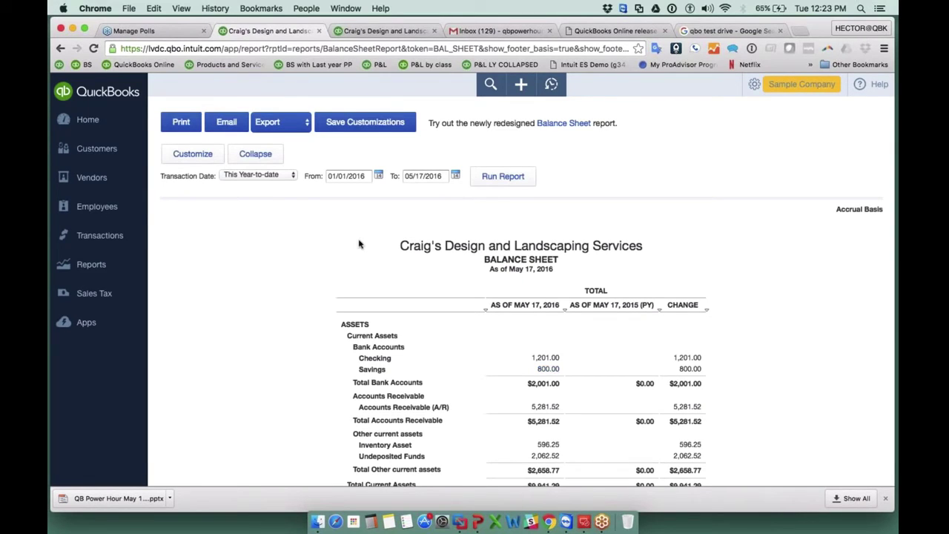
Set the report period to This Year (01/01/2016–12/31/2016).
left_click(257, 174)
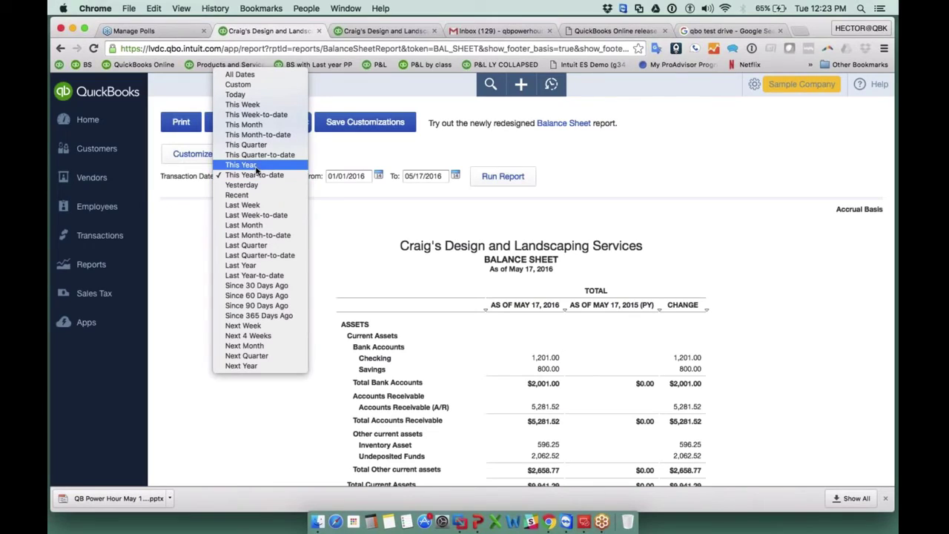
left_click(258, 165)
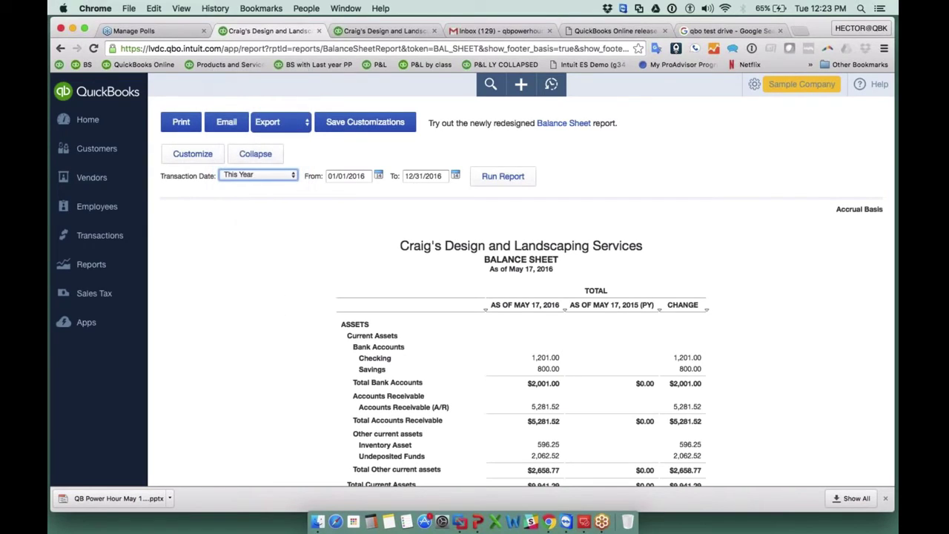
left_click(515, 182)
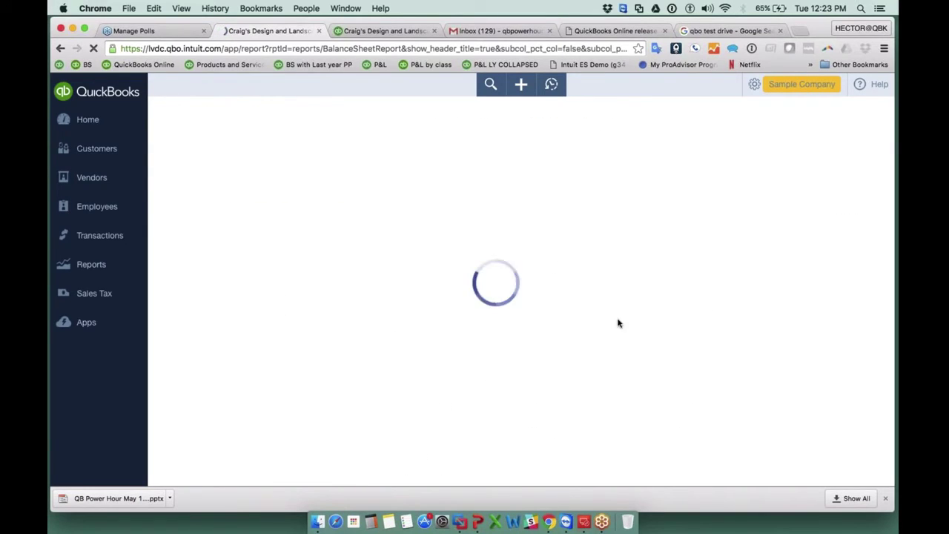
scroll(606, 308, "down", 2)
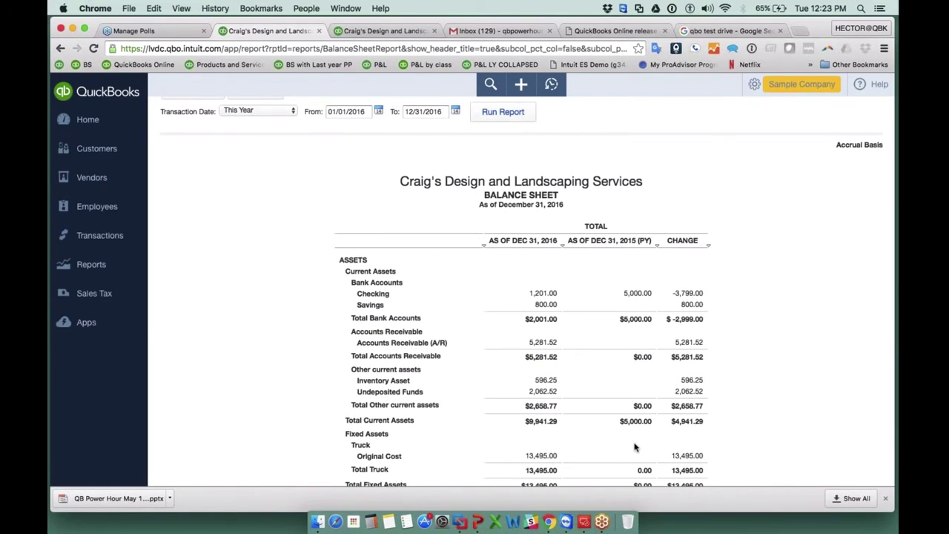
scroll(635, 447, "up", 2)
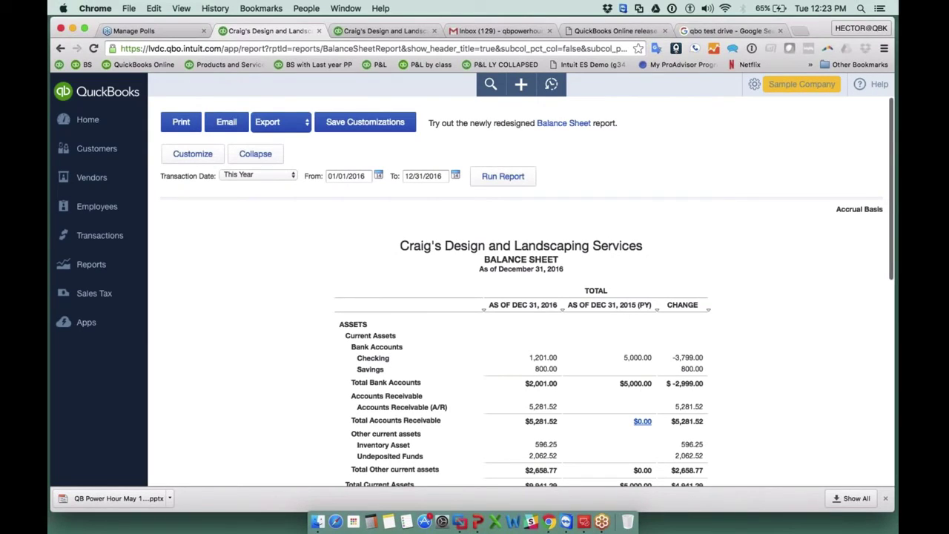
Save the customized report under the name 'Balance Sheet w/ Last year $ Comp'.
left_click(359, 125)
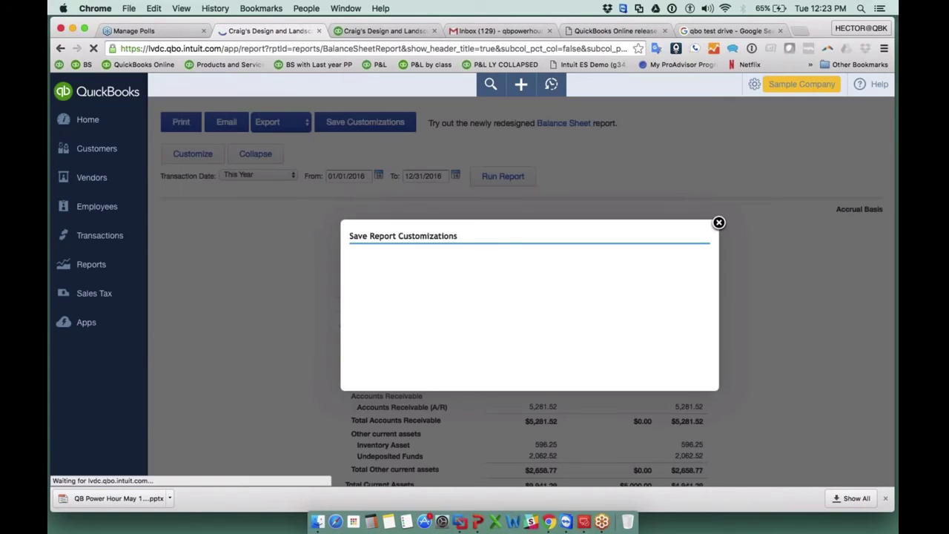
left_click(475, 264)
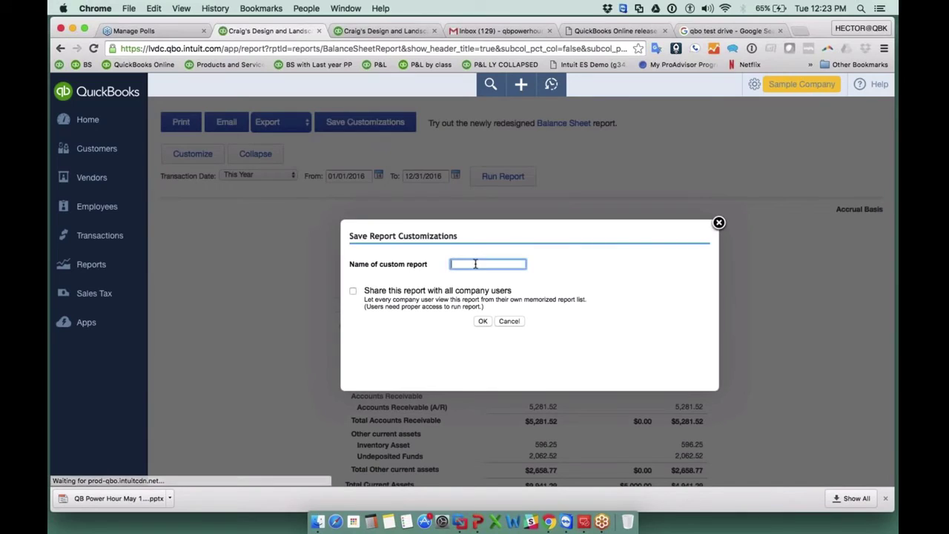
type("Balance Sheet w")
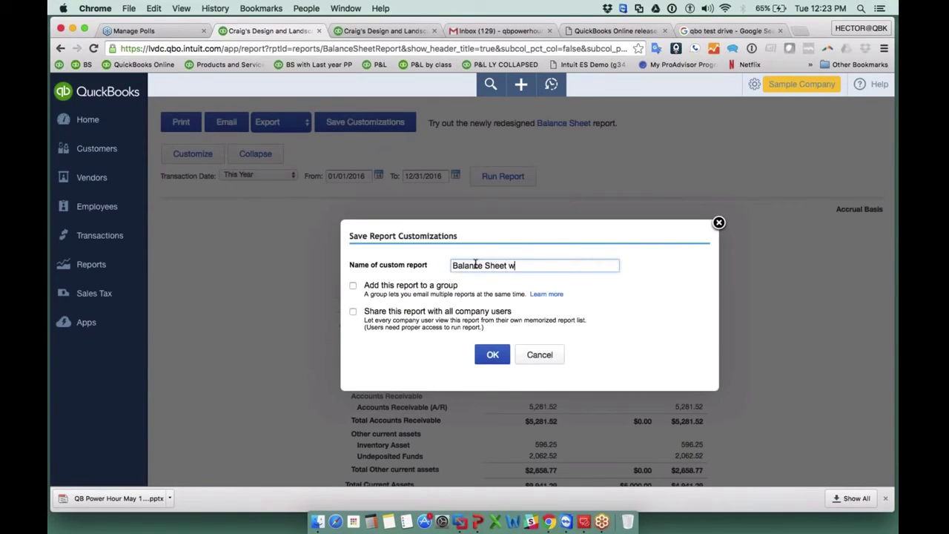
type("/ Last year $ Comp")
Add it to a new Monthly report group, share it with all users, and confirm.
left_click(353, 285)
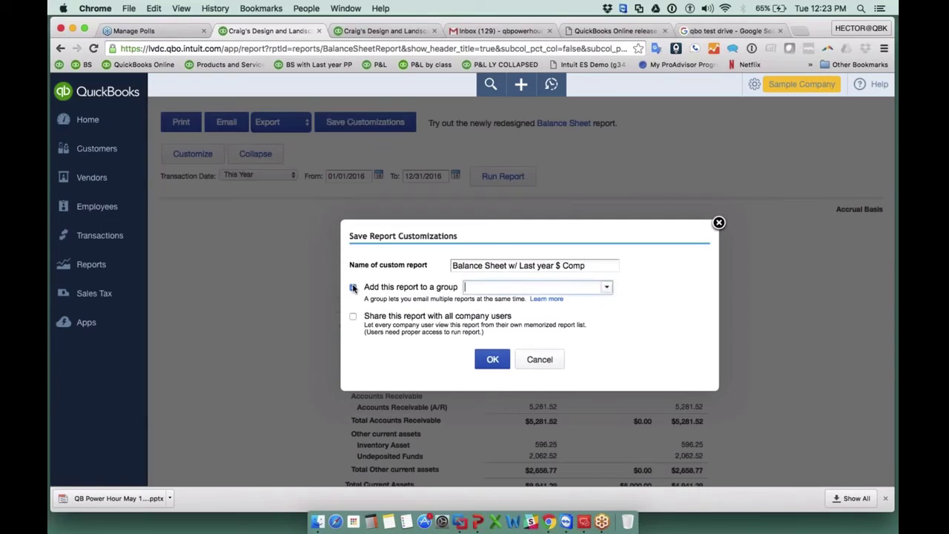
left_click(606, 287)
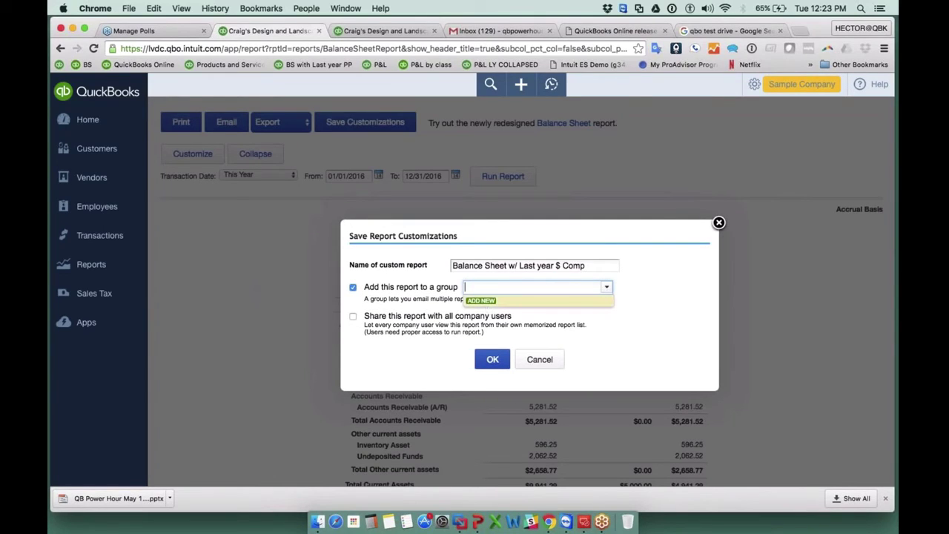
left_click(481, 300)
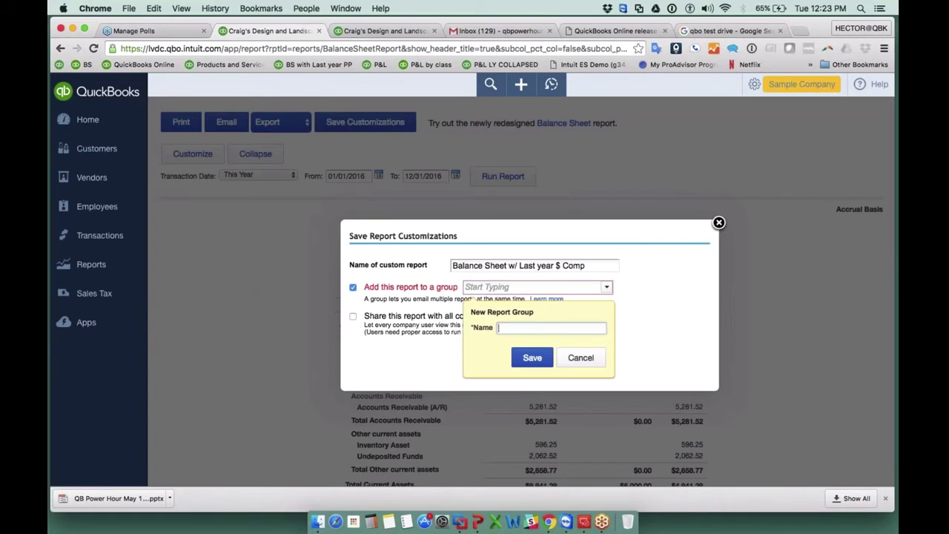
type("Monthly")
left_click(533, 358)
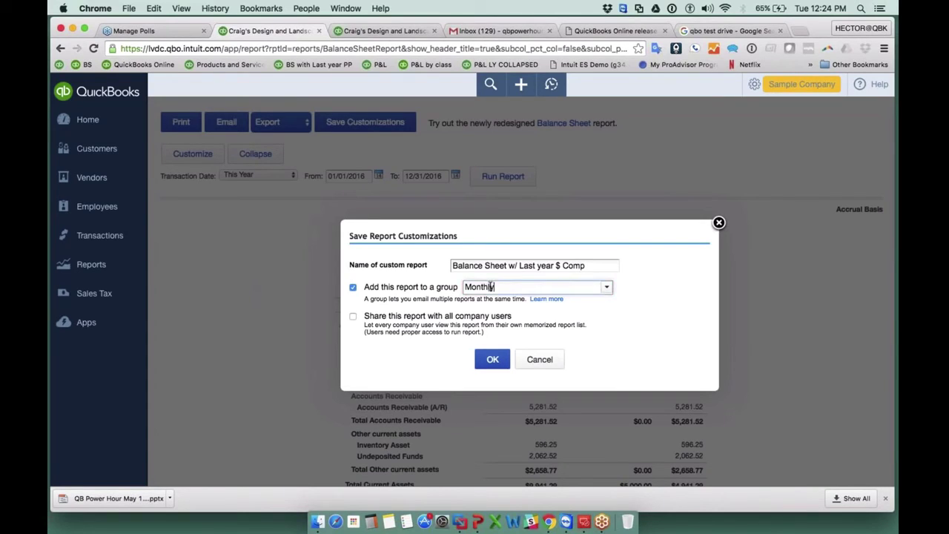
key("super+a")
left_click(353, 317)
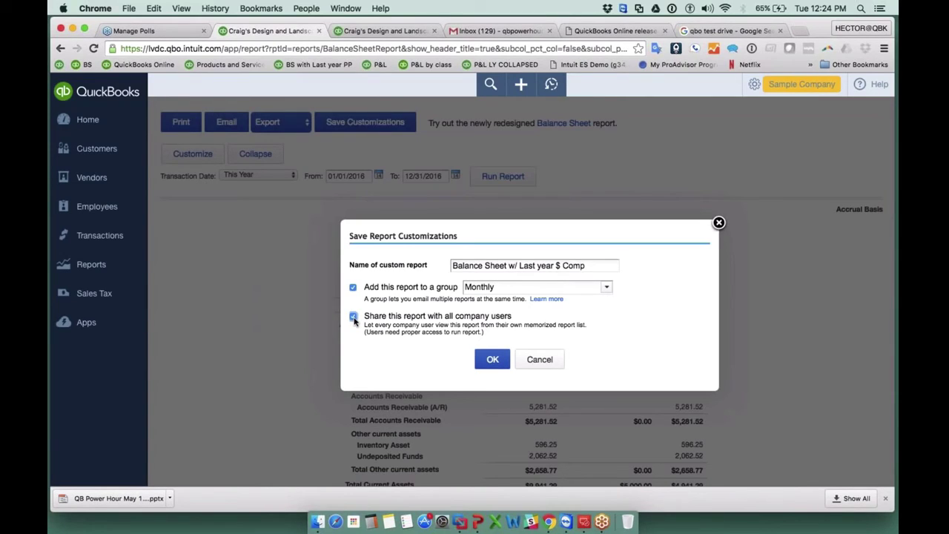
left_click(489, 359)
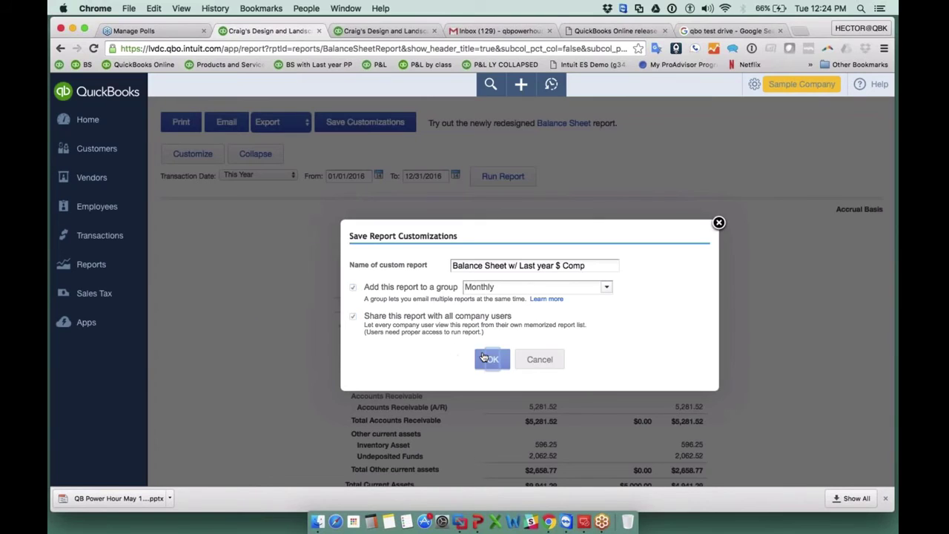
Open the Profit and Loss report with collapsed sub-accounts, run for This Year.
scroll(521, 296, "down", 5)
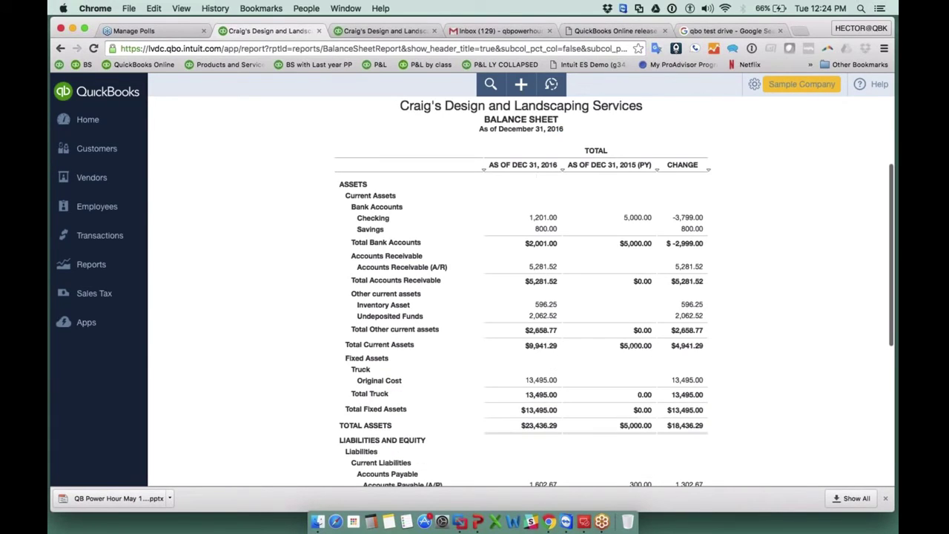
scroll(521, 297, "down", 3)
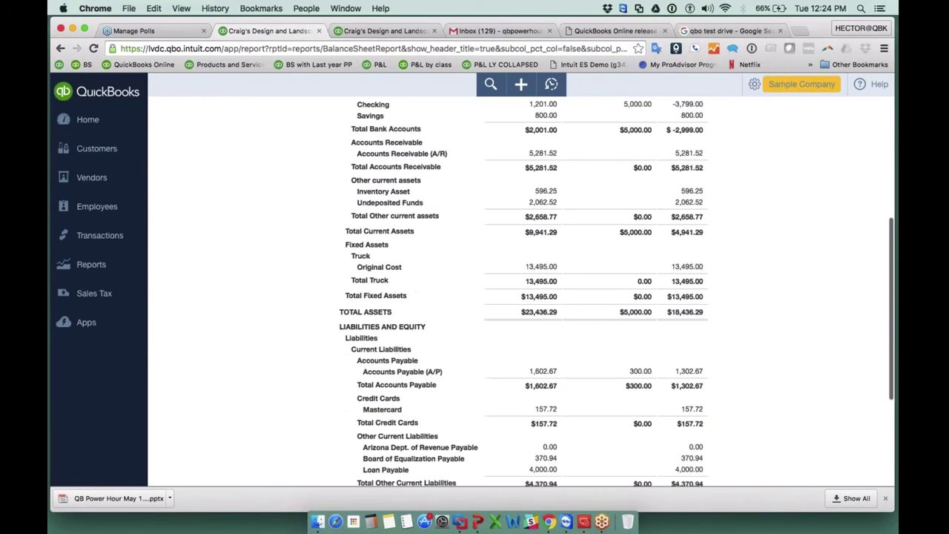
scroll(521, 296, "up", 8)
left_click(91, 264)
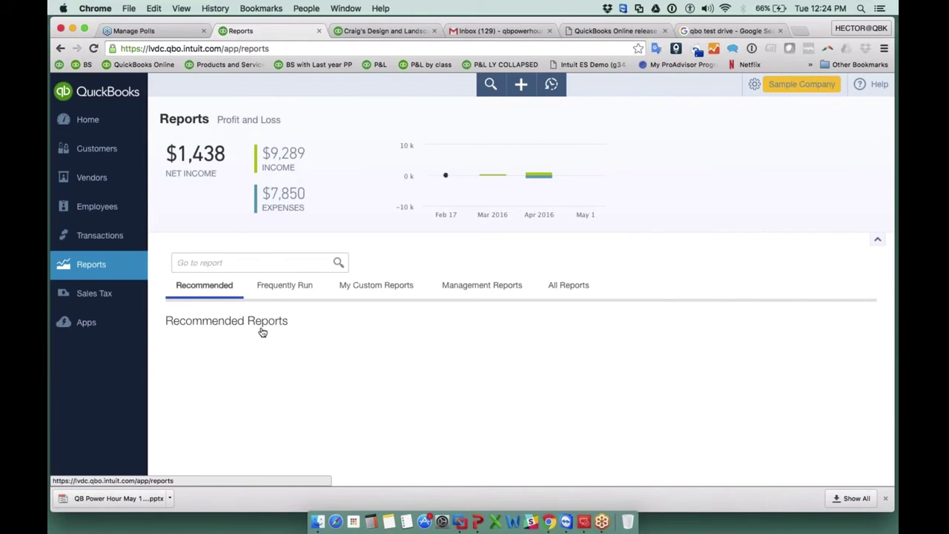
left_click(252, 398)
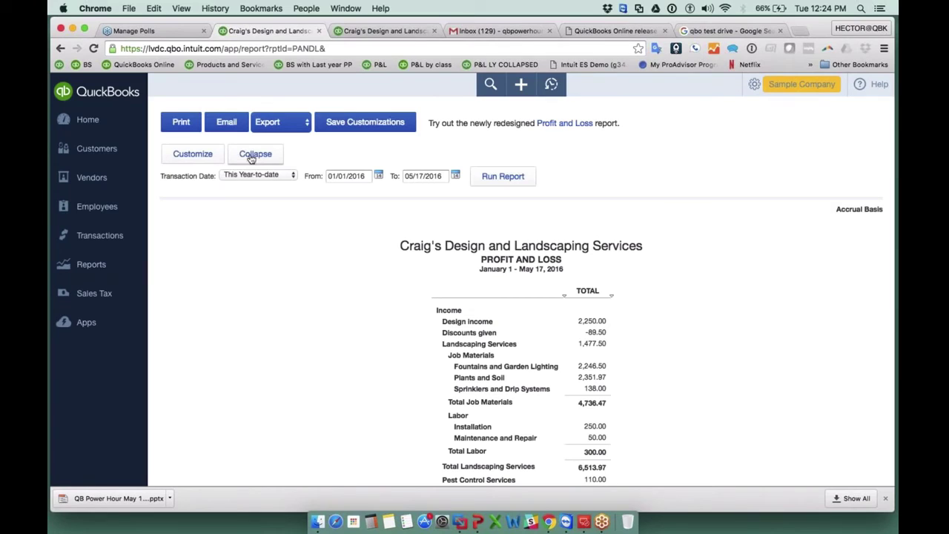
left_click(251, 155)
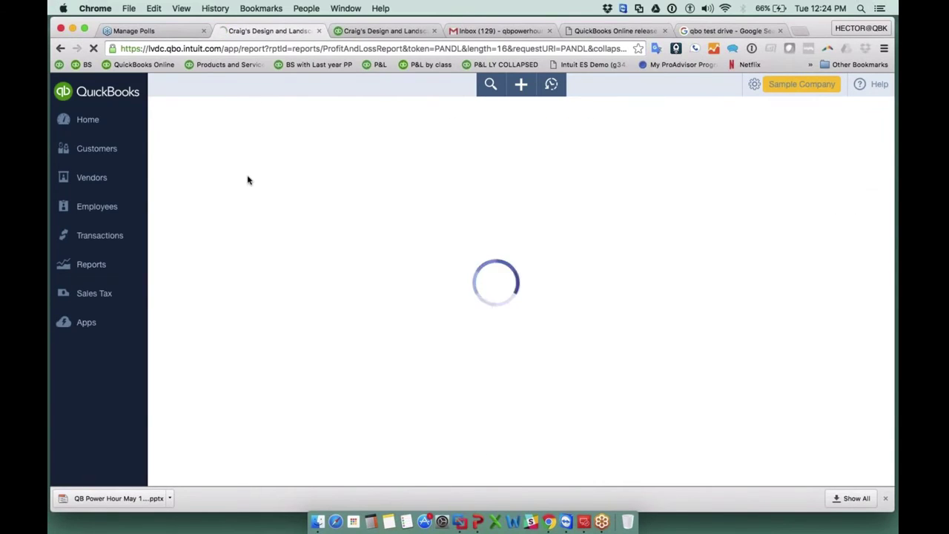
left_click(243, 175)
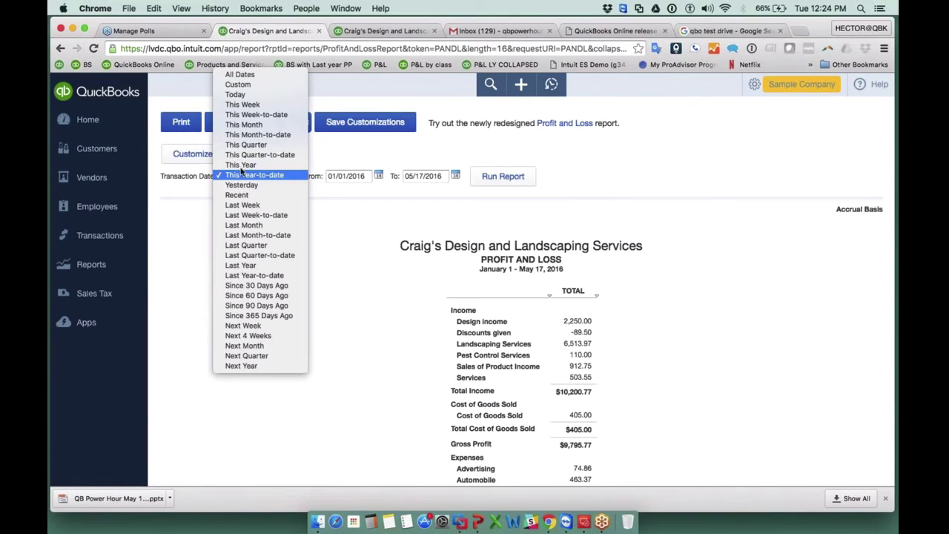
left_click(244, 165)
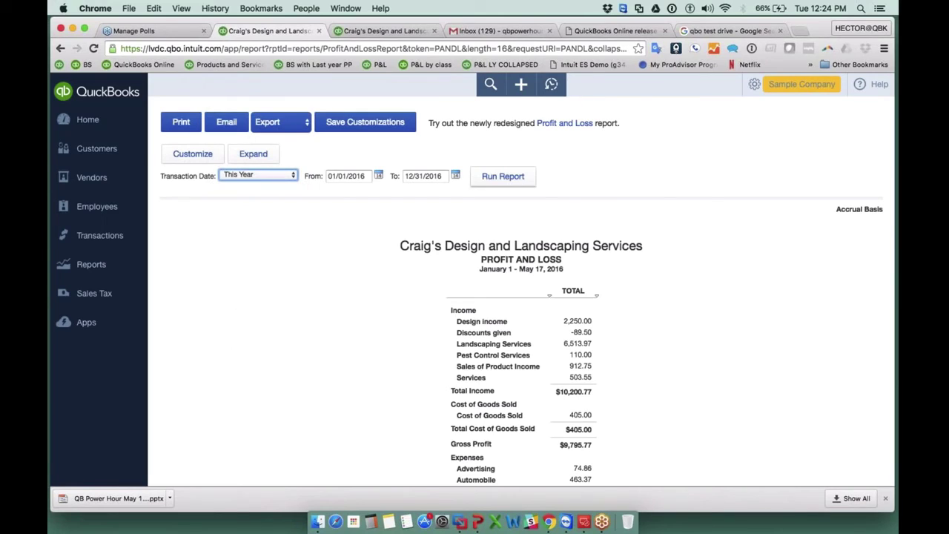
left_click(491, 178)
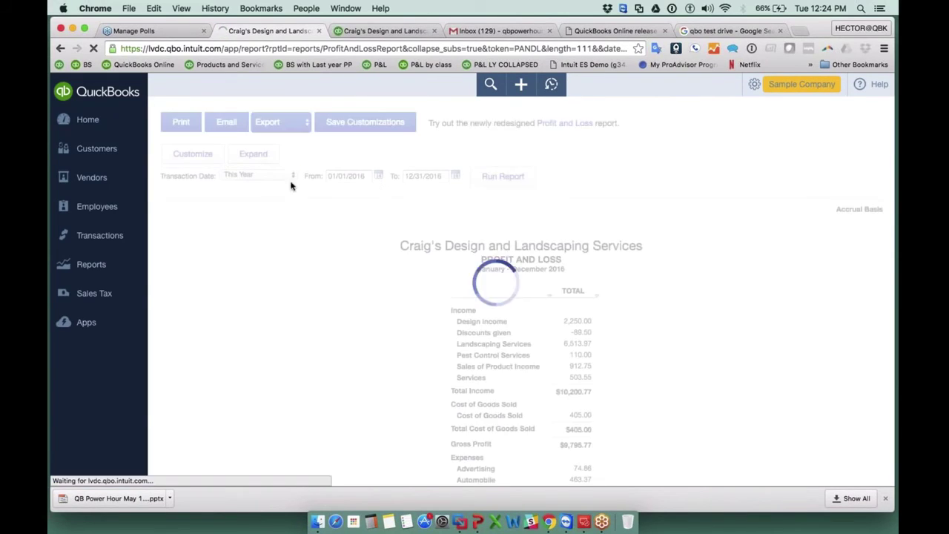
Customize it to sort by Total descending with Previous Year and % Change columns, and rerun.
left_click(194, 158)
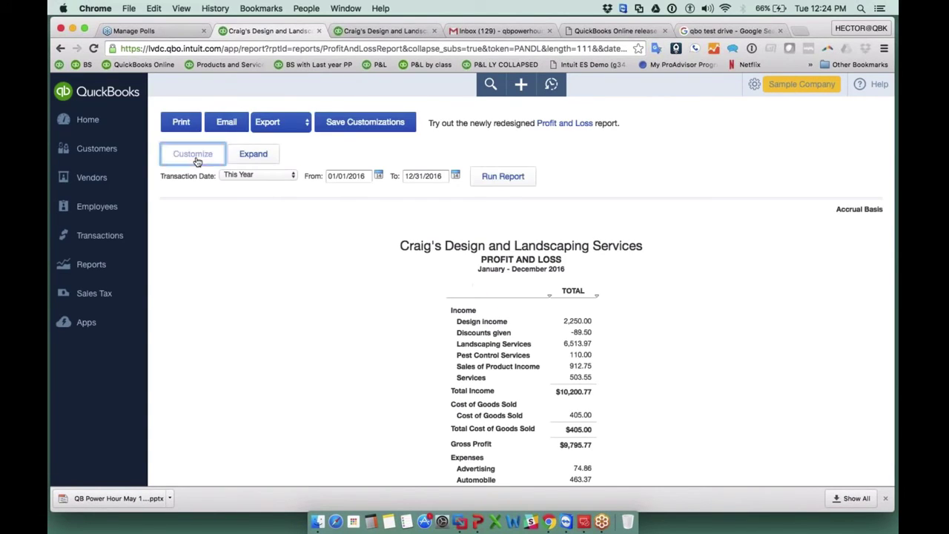
left_click(475, 369)
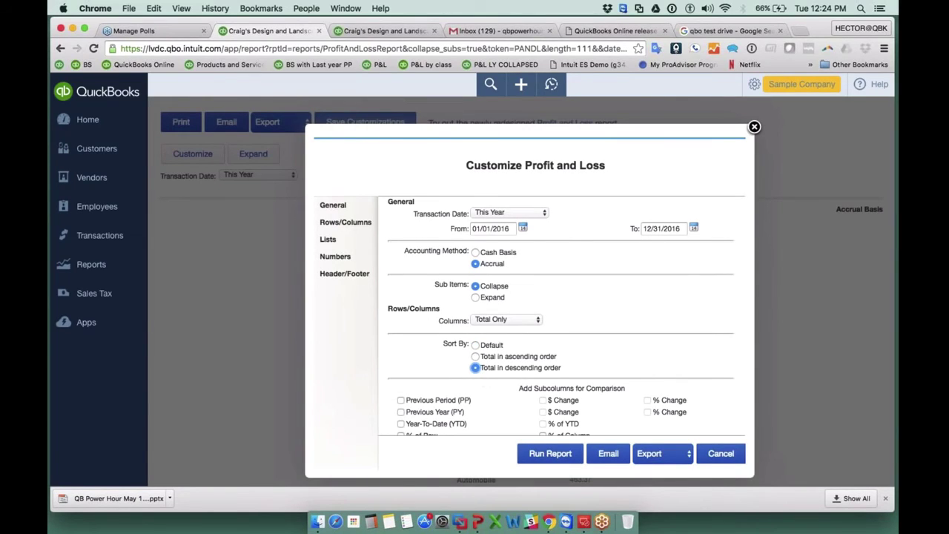
scroll(410, 382, "down", 2)
left_click(401, 379)
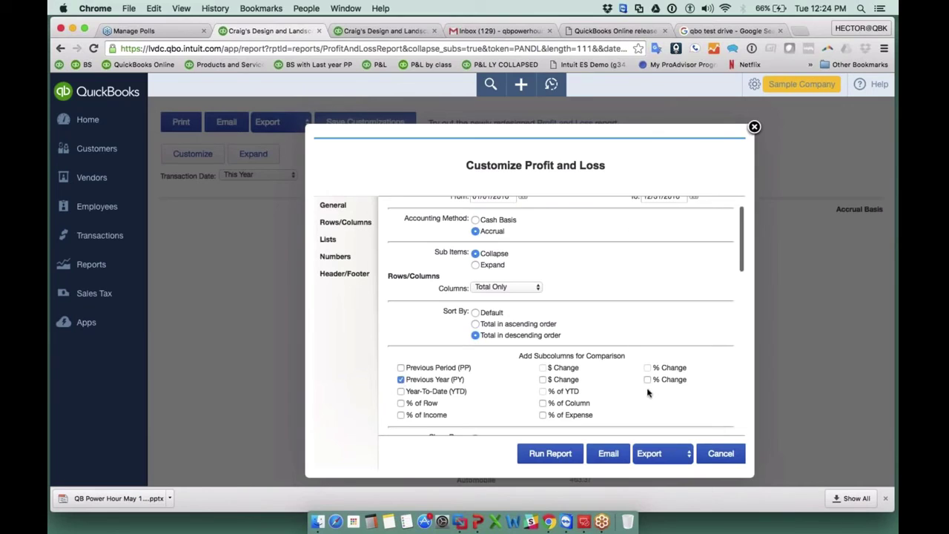
left_click(556, 454)
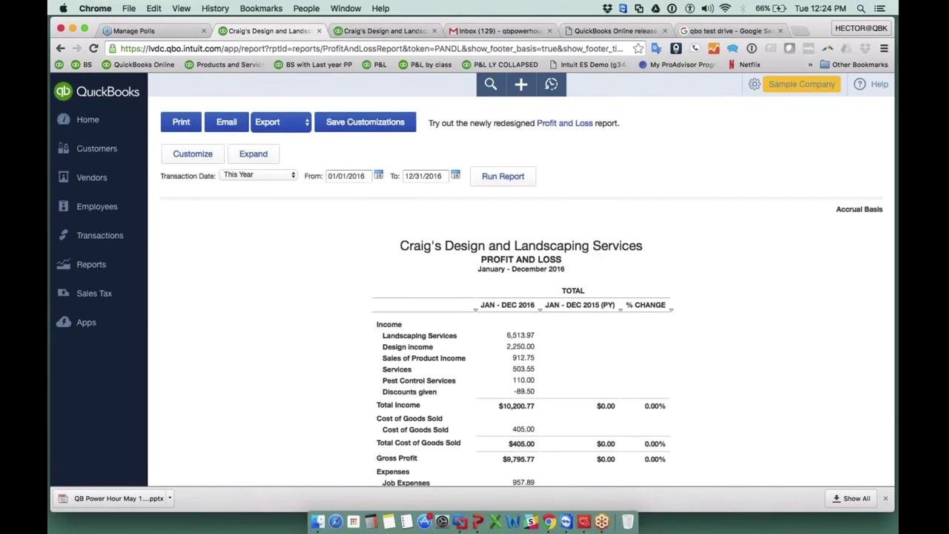
scroll(528, 291, "down", 1)
scroll(521, 297, "down", 3)
scroll(521, 297, "down", 3)
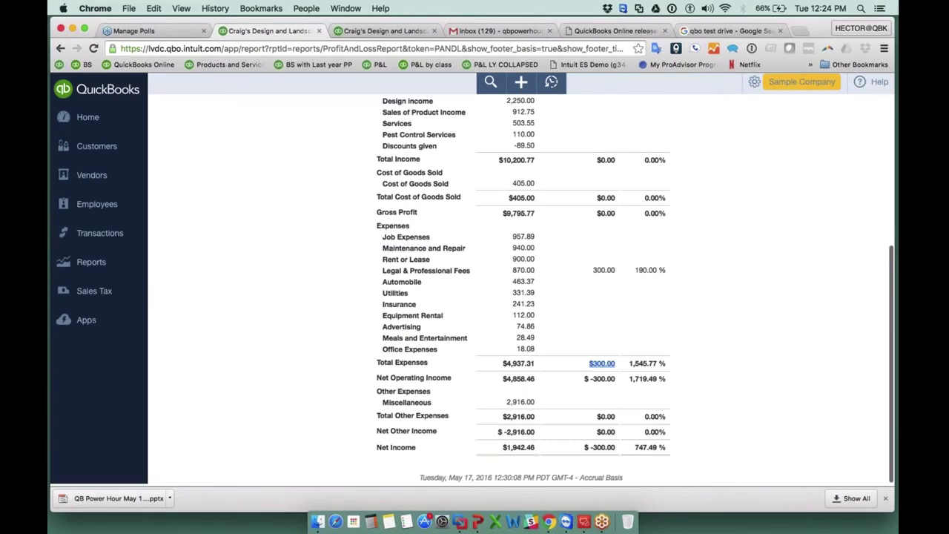
scroll(521, 297, "up", 6)
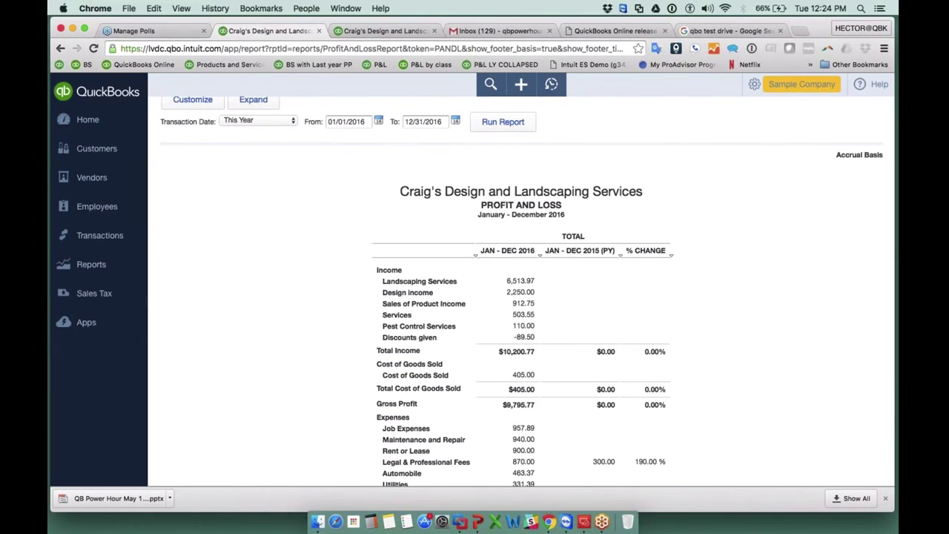
scroll(356, 241, "up", 2)
Save the customized report as 'Profit and Loss with PY % Change' in the Monthly group, shared with all users.
left_click(353, 126)
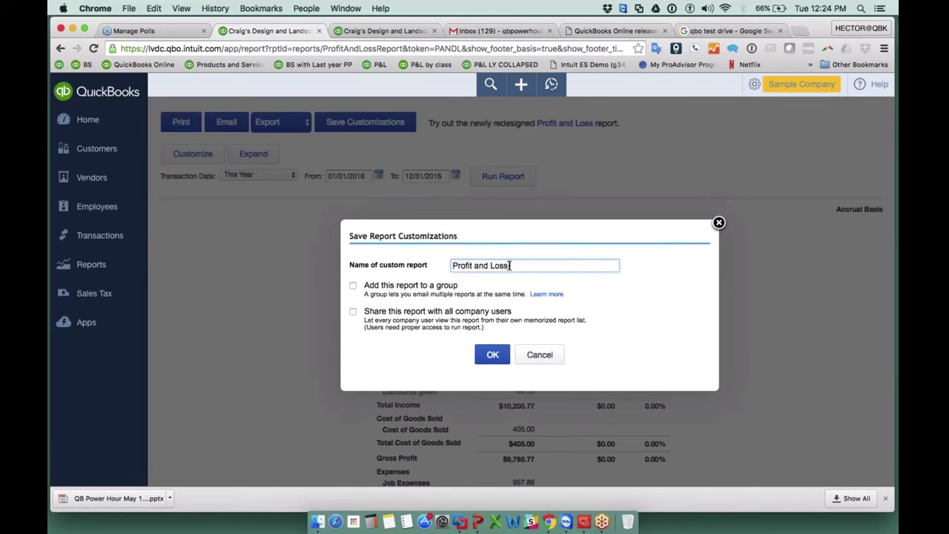
type("with PY % Change")
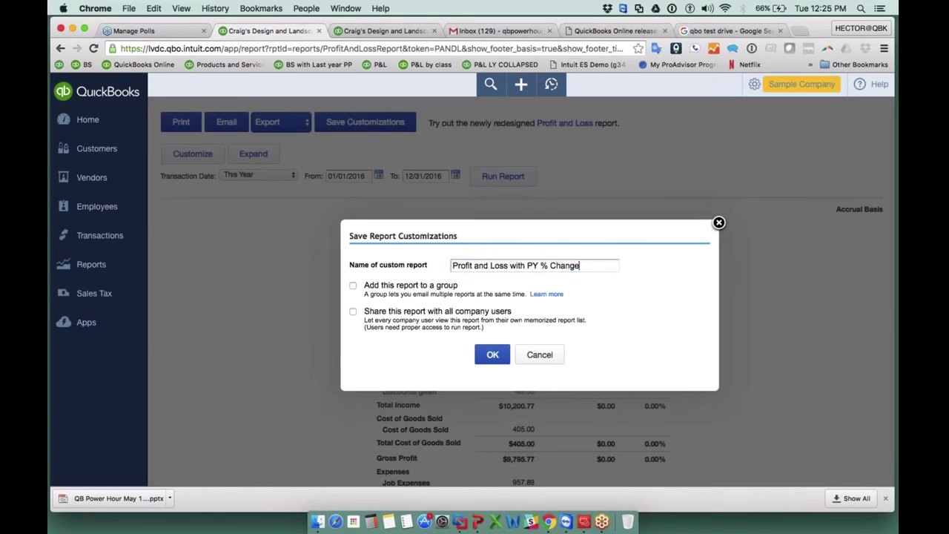
left_click(352, 288)
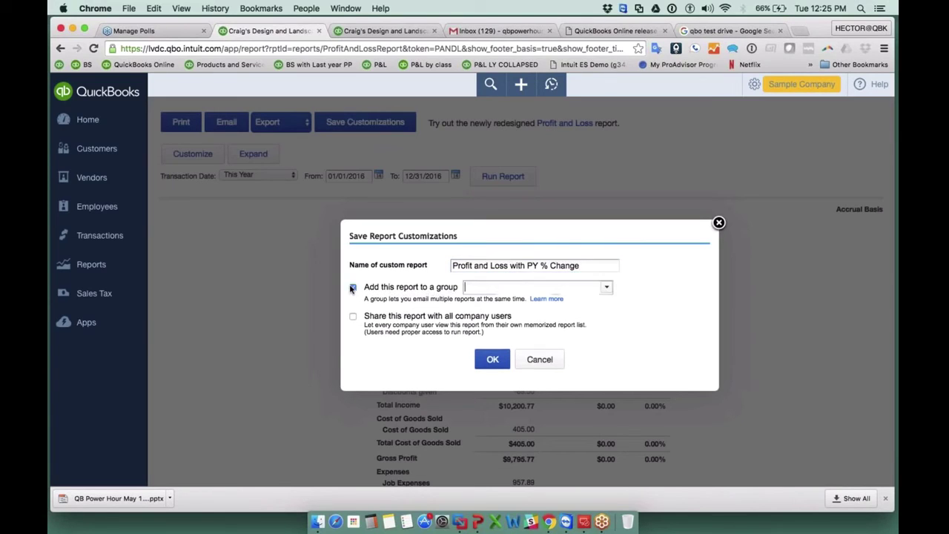
left_click(606, 287)
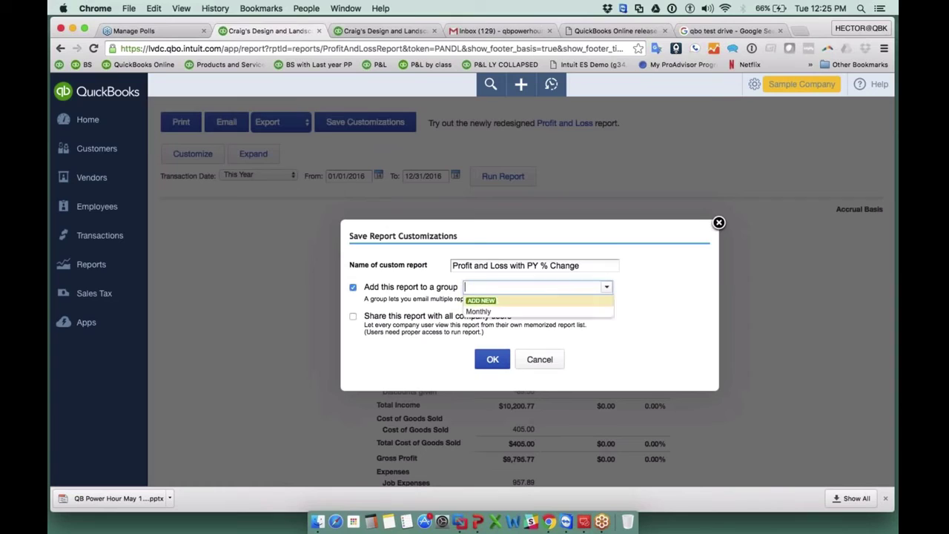
left_click(481, 311)
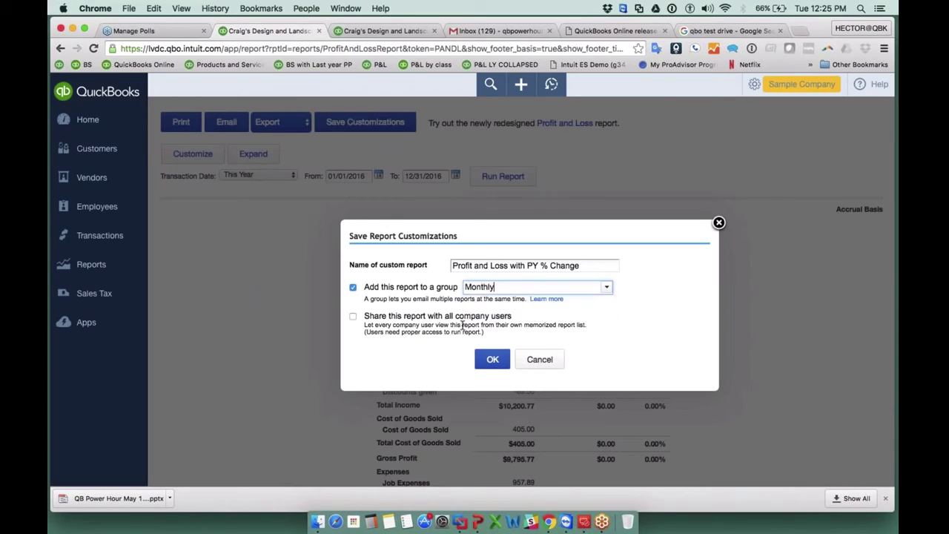
left_click(353, 317)
left_click(492, 358)
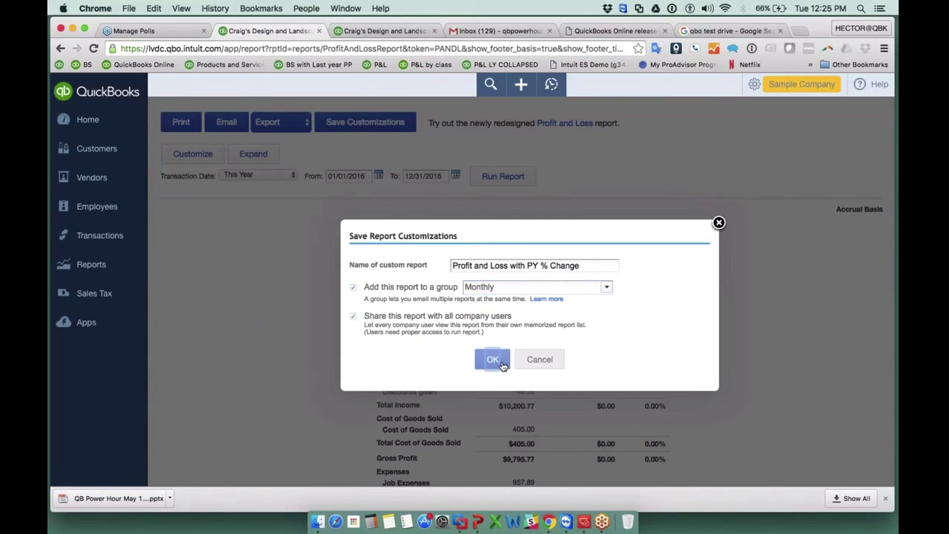
scroll(519, 297, "down", 5)
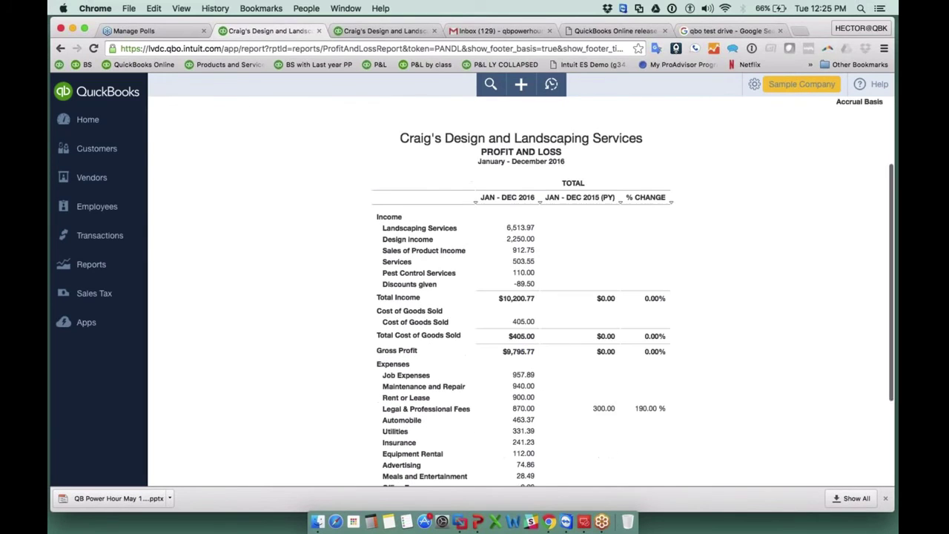
scroll(519, 297, "up", 5)
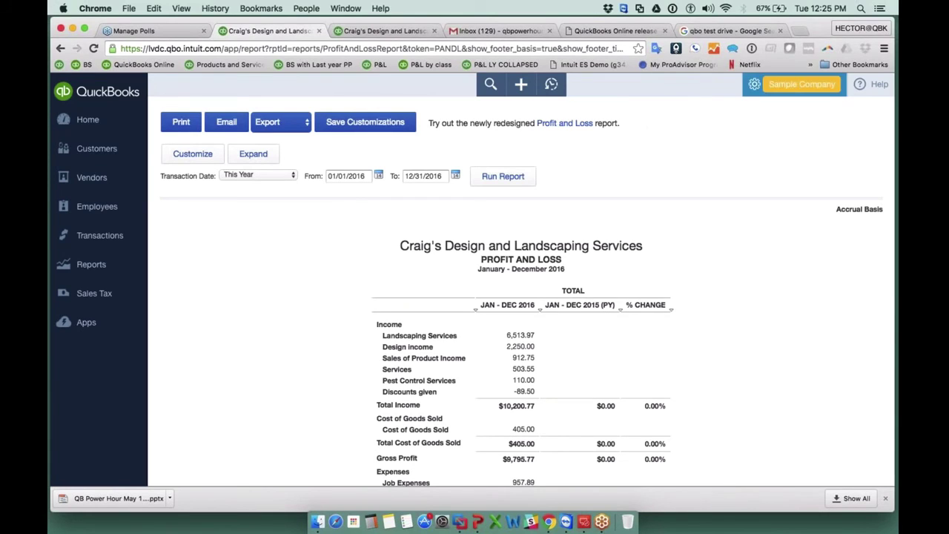
Start reconciling Checking with statement ending date 04/30/2016 and ending balance 4500.
left_click(754, 84)
left_click(673, 216)
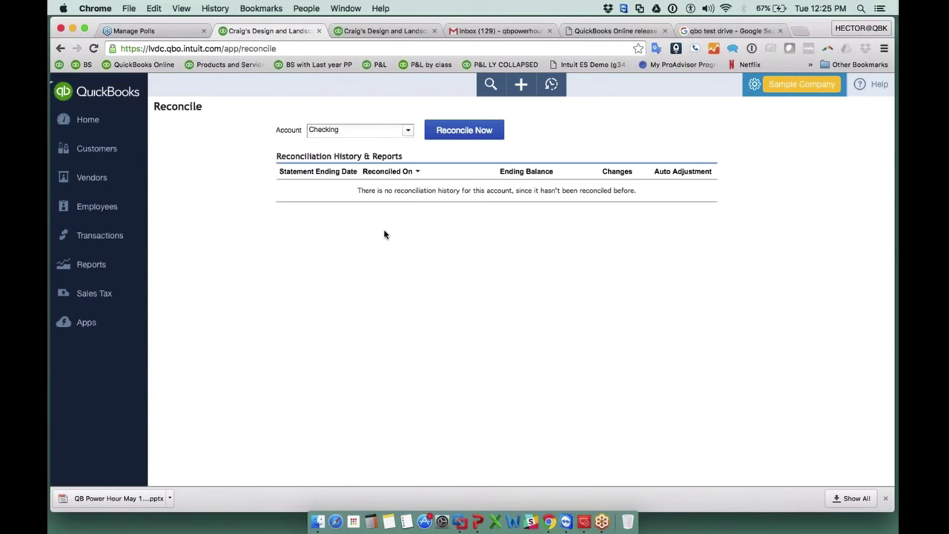
left_click(449, 130)
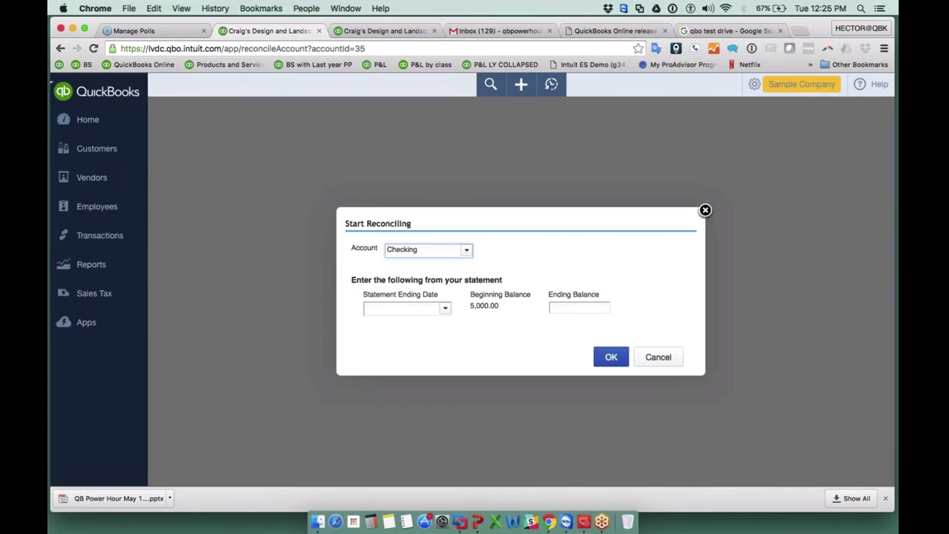
left_click(444, 308)
left_click(371, 329)
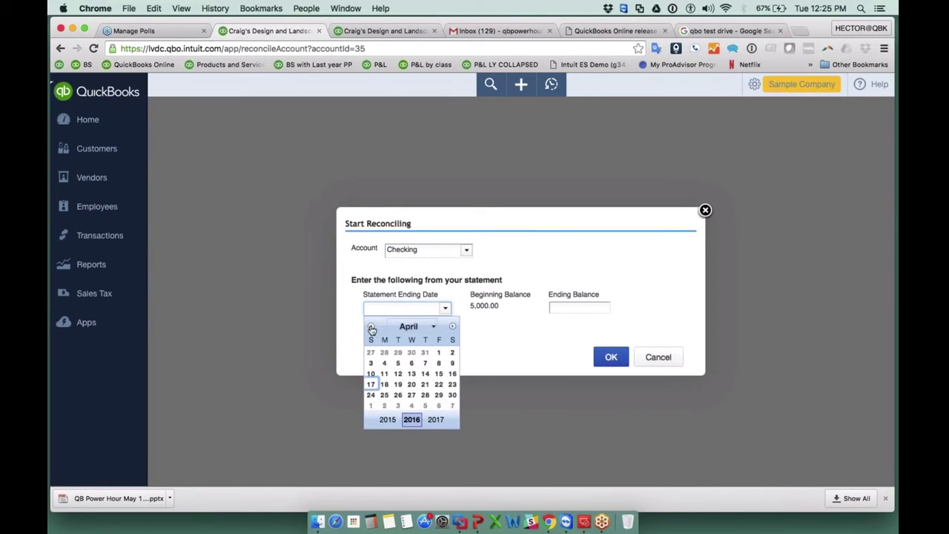
left_click(452, 394)
left_click(561, 306)
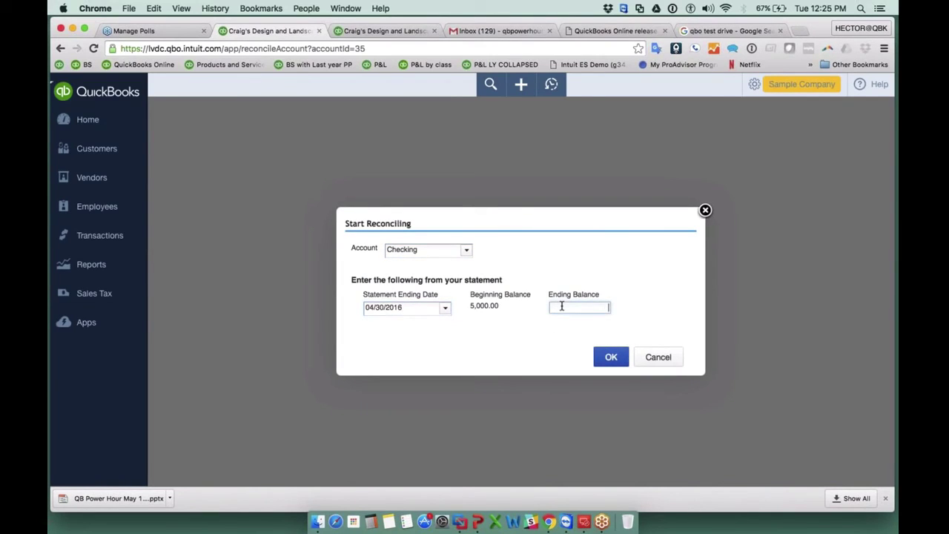
type("4500")
left_click(611, 357)
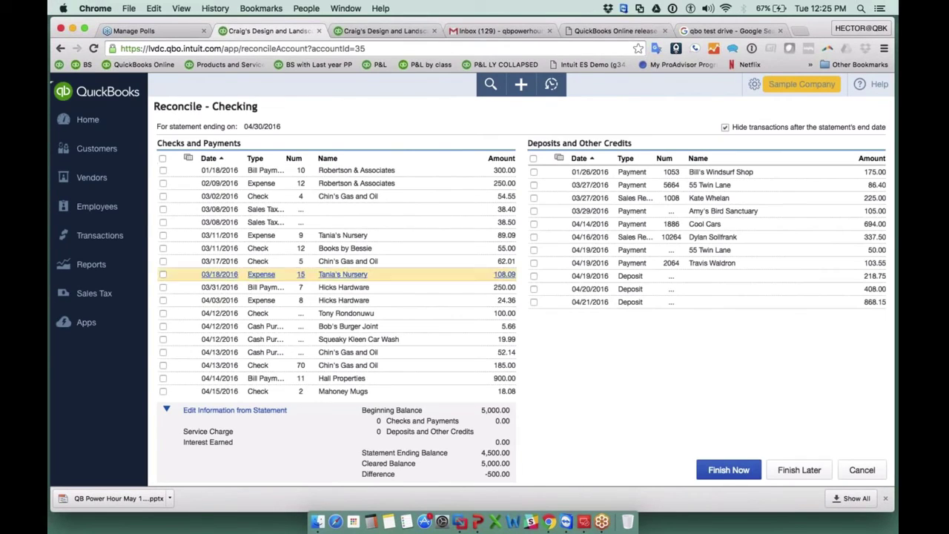
Clear all deposits and payments, then finish, posting the 2,399.00 difference as an adjustment.
left_click(533, 159)
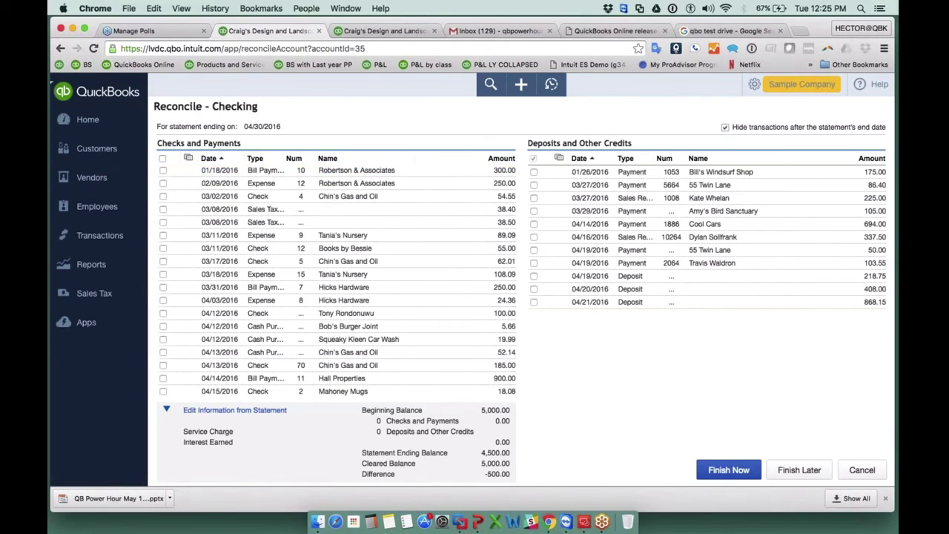
left_click(162, 159)
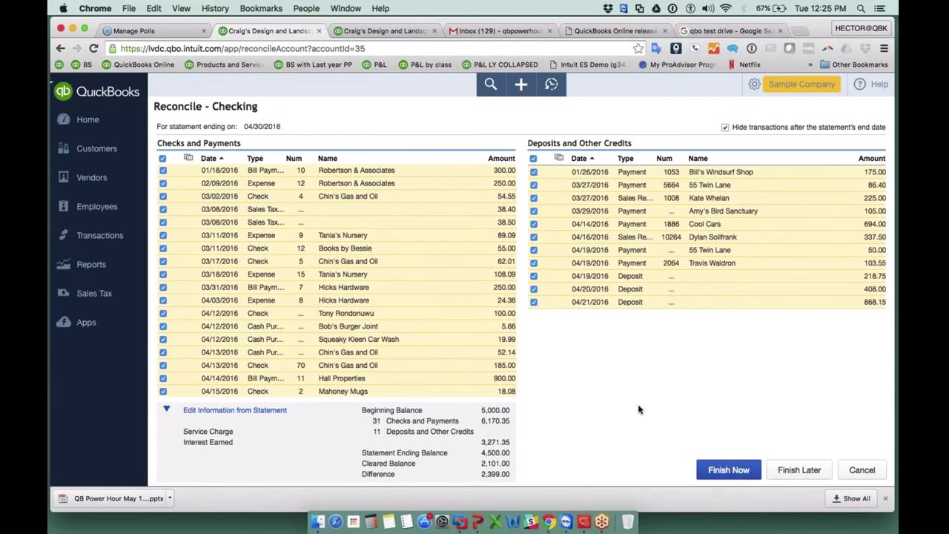
left_click(730, 470)
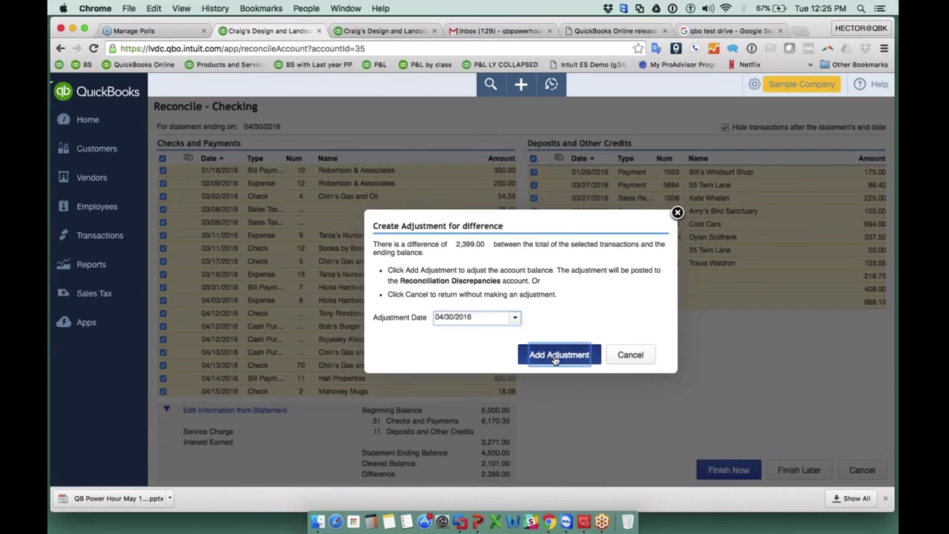
left_click(557, 355)
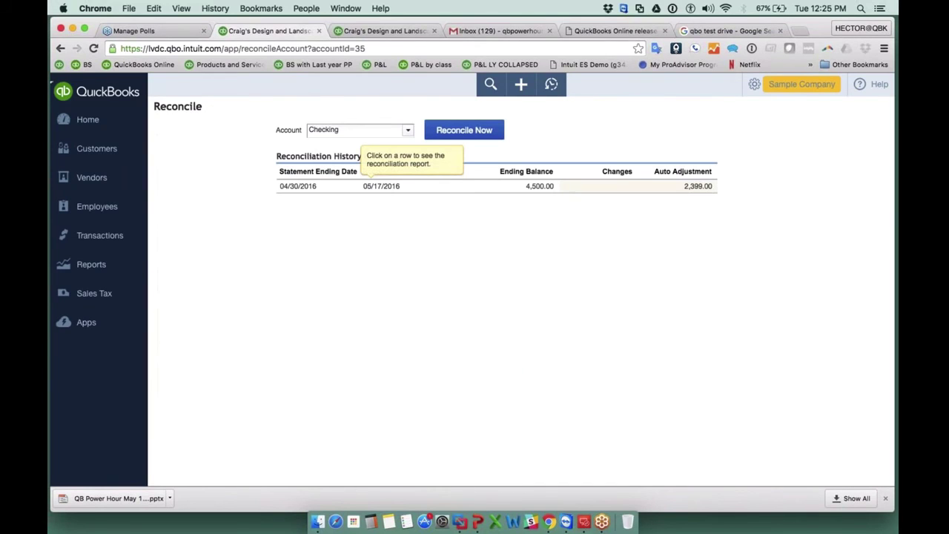
Drill into the -2,399.00 Reconciliation Discrepancies amount on the Profit and Loss report.
left_click(99, 267)
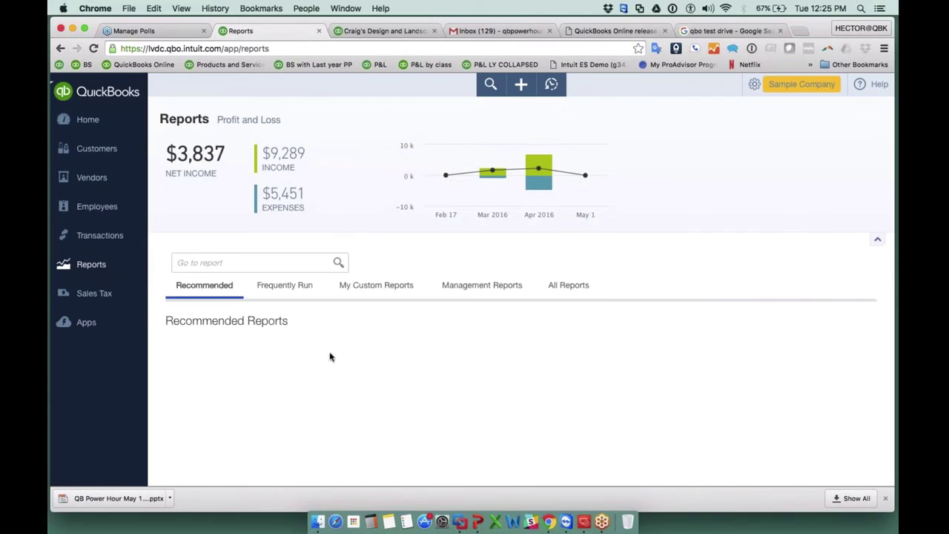
left_click(262, 406)
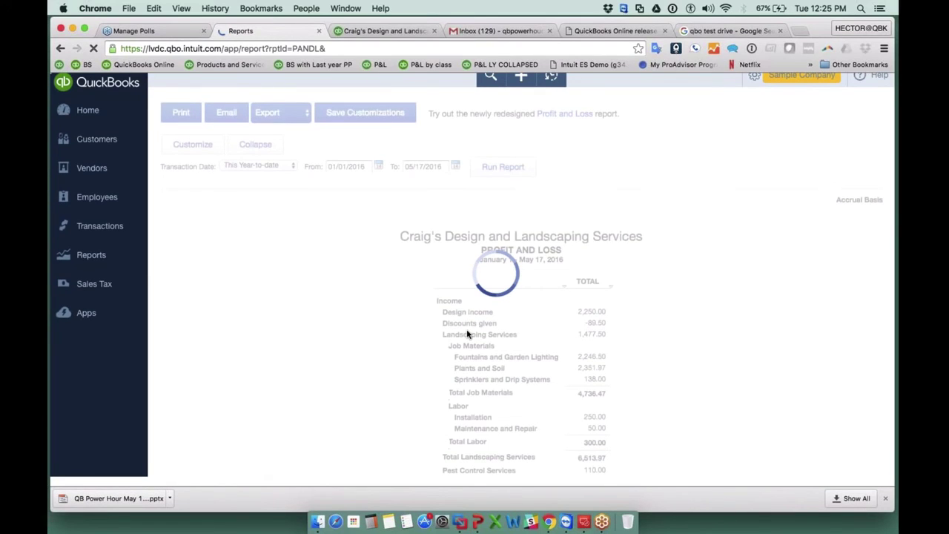
scroll(467, 334, "down", 15)
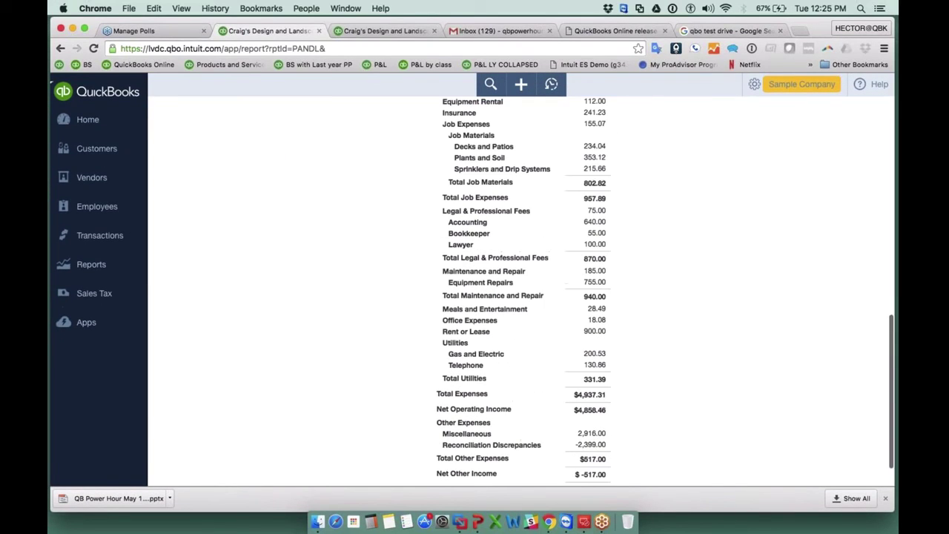
scroll(452, 433, "down", 1)
left_click(591, 406)
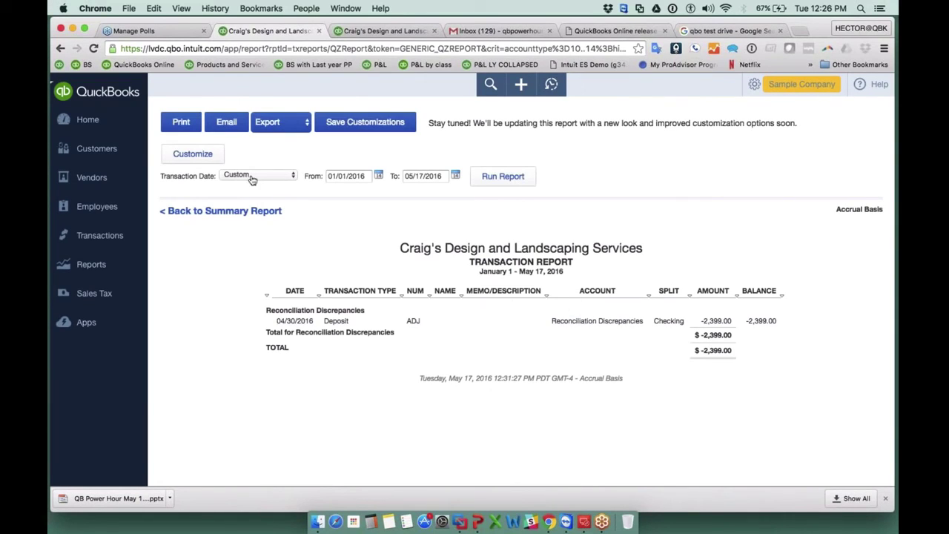
Rerun the discrepancy report with the transaction date range set to All Dates.
left_click(253, 178)
left_click(249, 164)
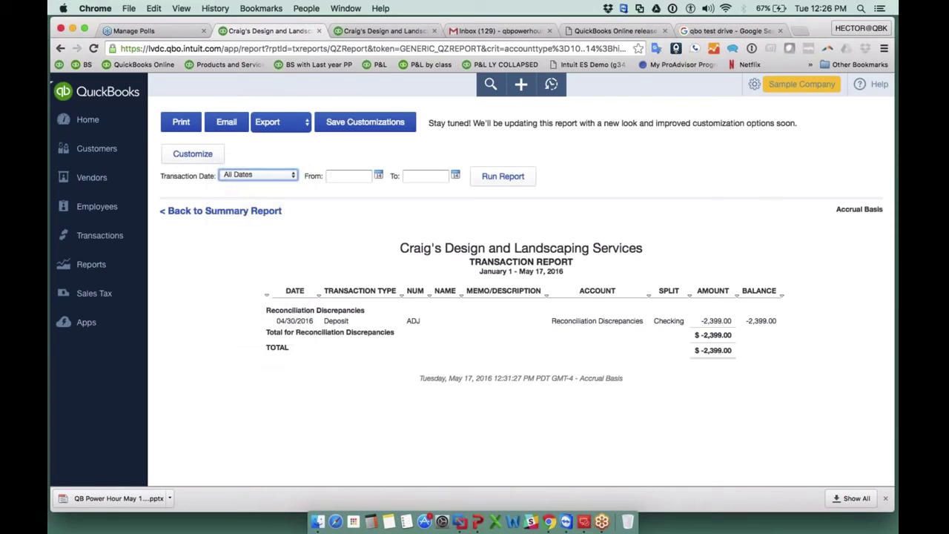
left_click(504, 176)
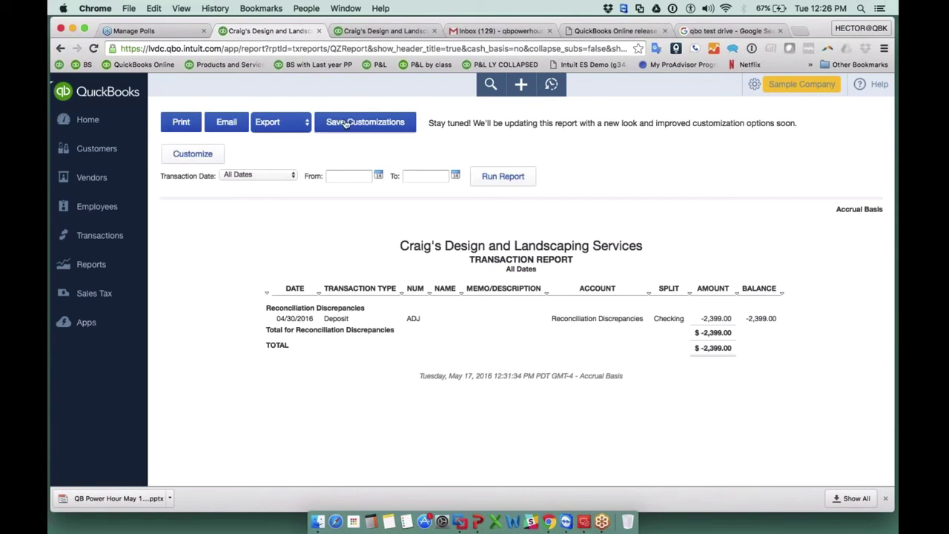
Save it as 'Recon Discrepancy' in the Monthly group and return to Reports.
left_click(345, 123)
left_click_drag(534, 266, 403, 266)
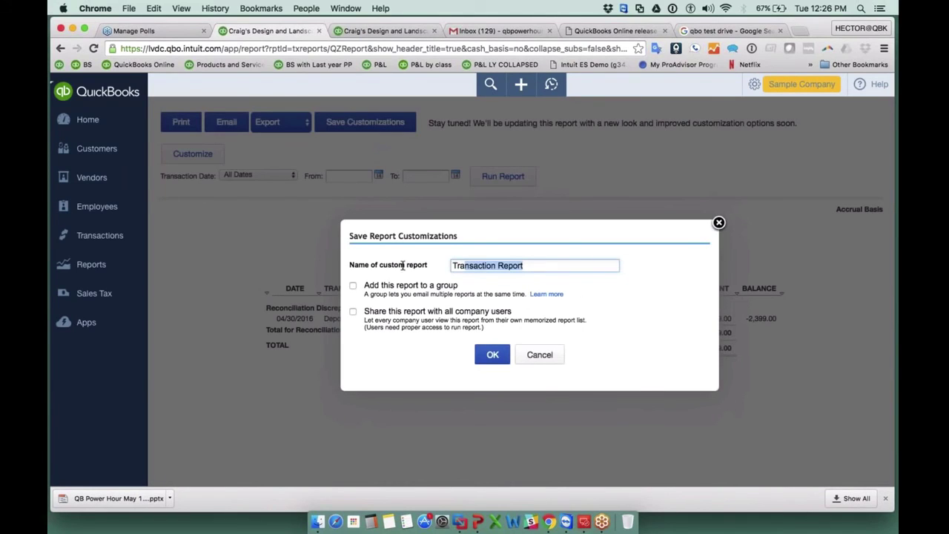
type("Recon")
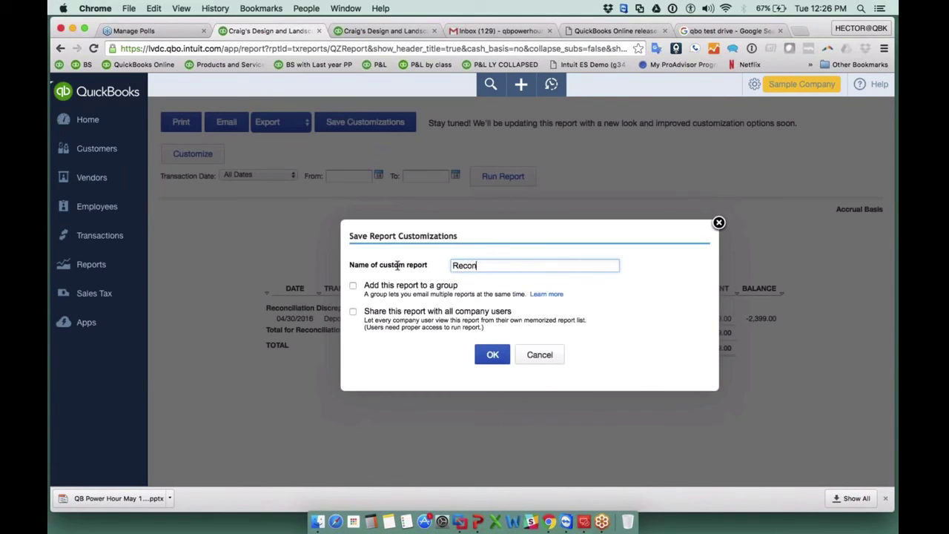
type(" Discrepancy")
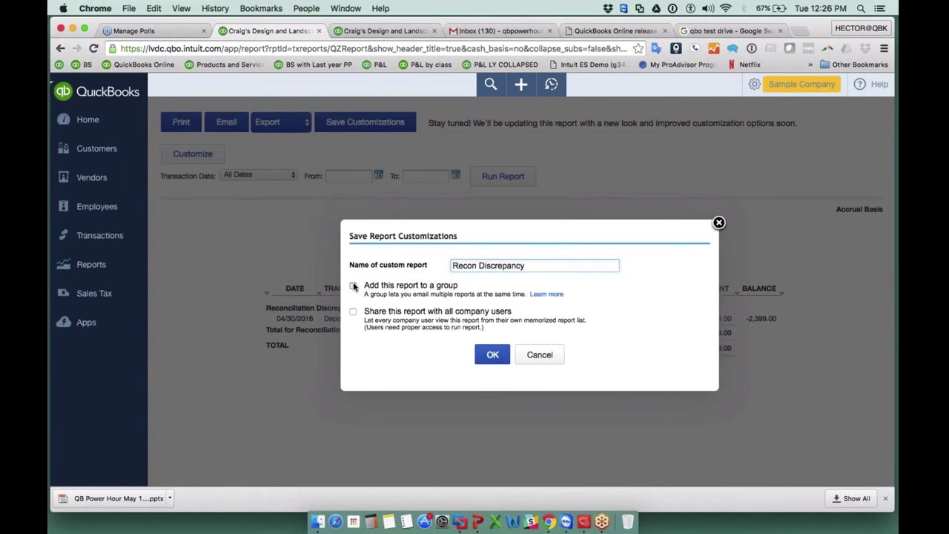
left_click(353, 286)
left_click(606, 287)
left_click(489, 310)
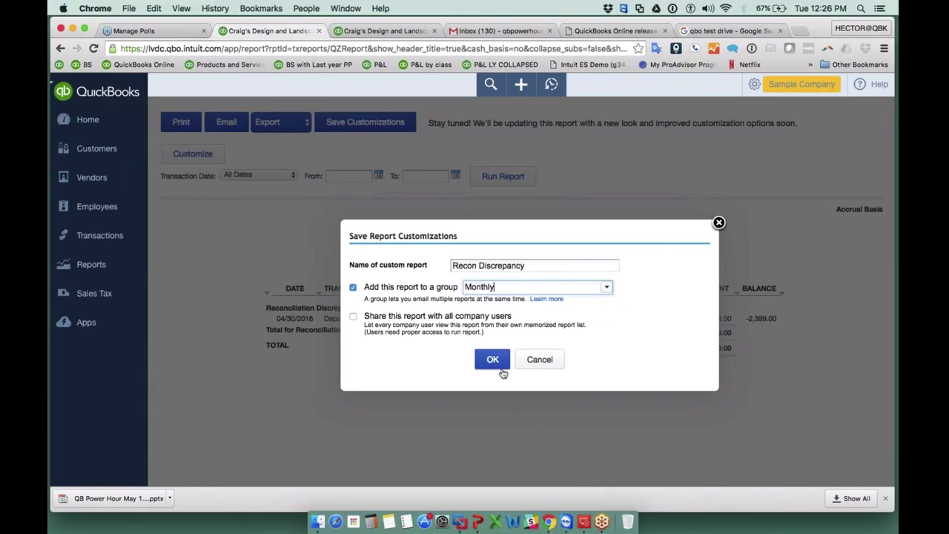
left_click(493, 361)
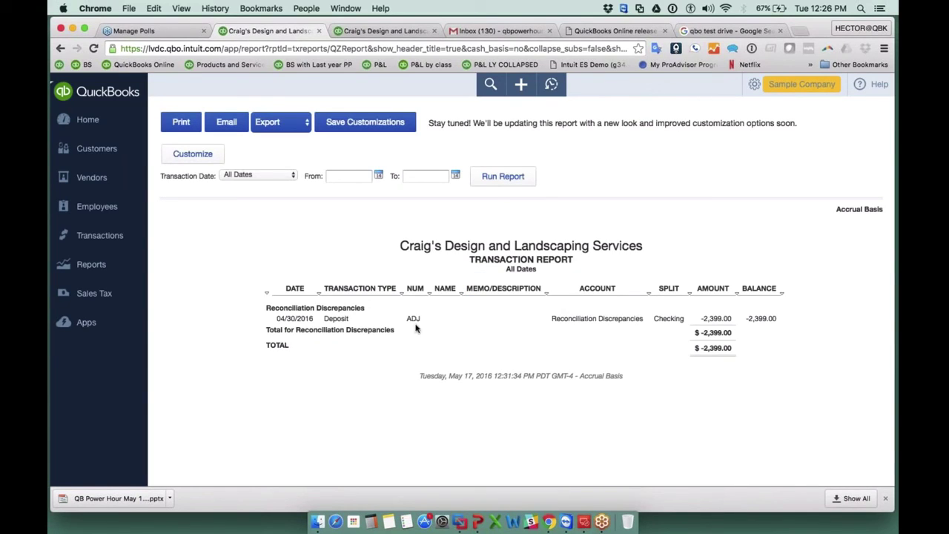
left_click(67, 267)
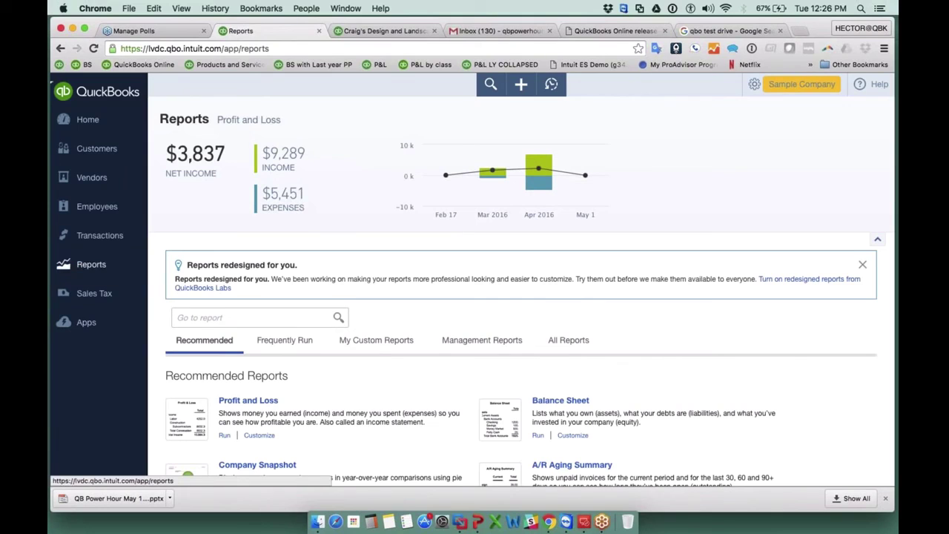
Open the Monthly group's settings from My Custom Reports.
left_click(365, 342)
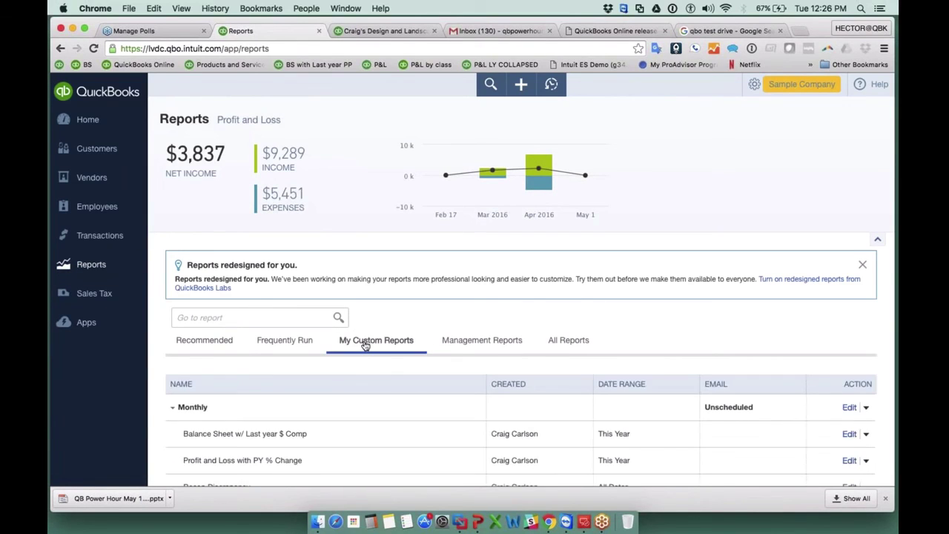
scroll(223, 371, "down", 1)
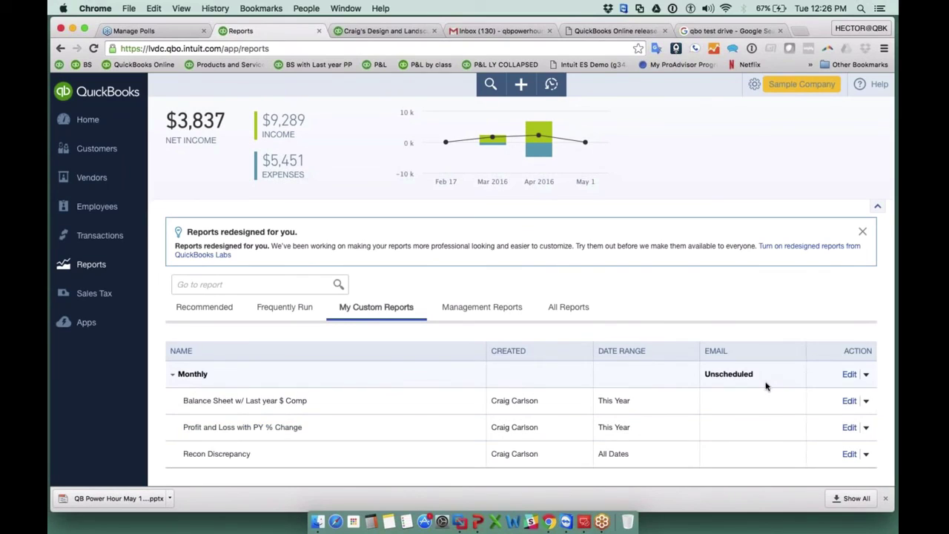
left_click(865, 375)
left_click(851, 375)
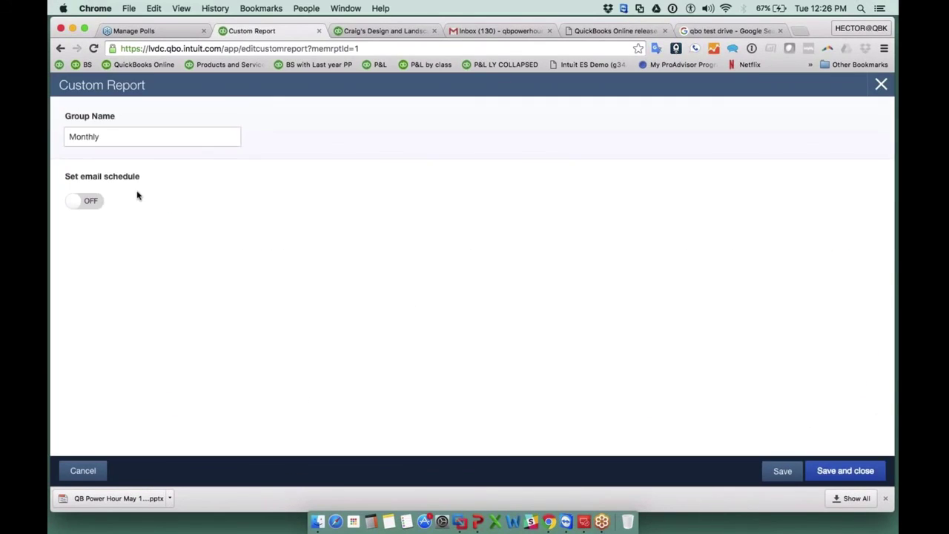
Turn on the email schedule, repeating monthly every 1 month on the 6th.
left_click(85, 201)
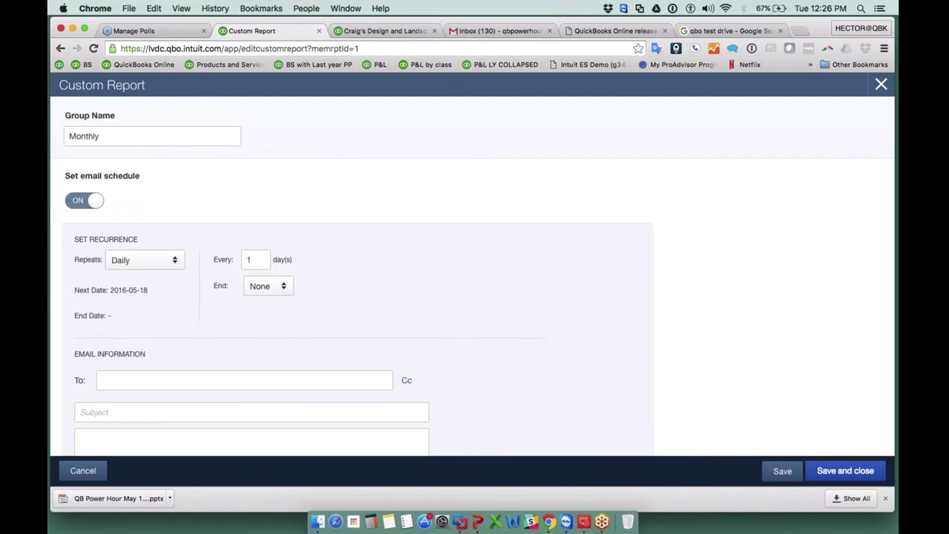
scroll(156, 182, "down", 3)
left_click(157, 178)
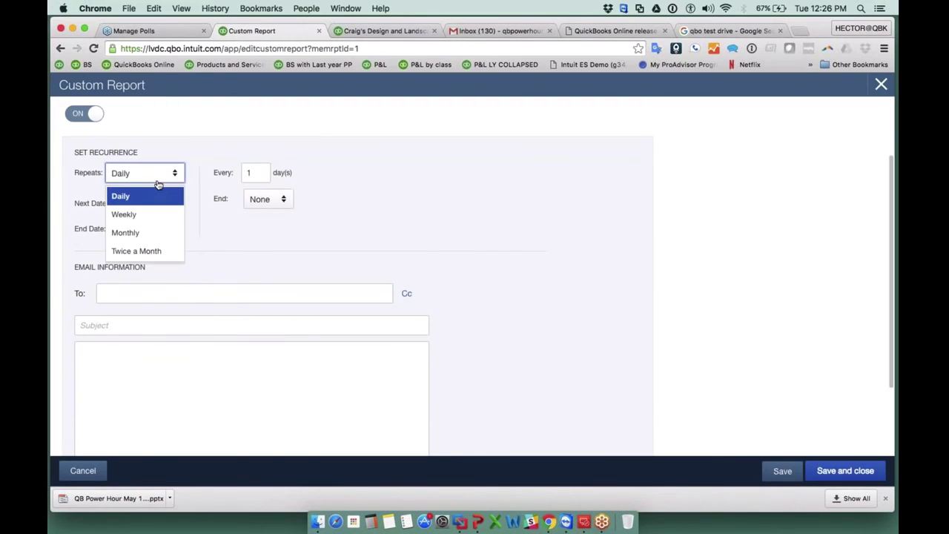
left_click(144, 233)
double_click(255, 172)
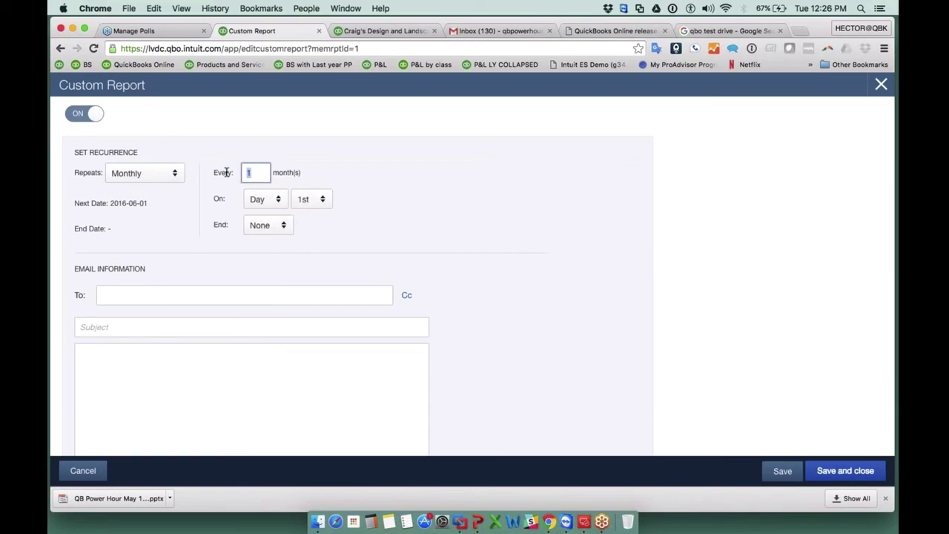
type("6")
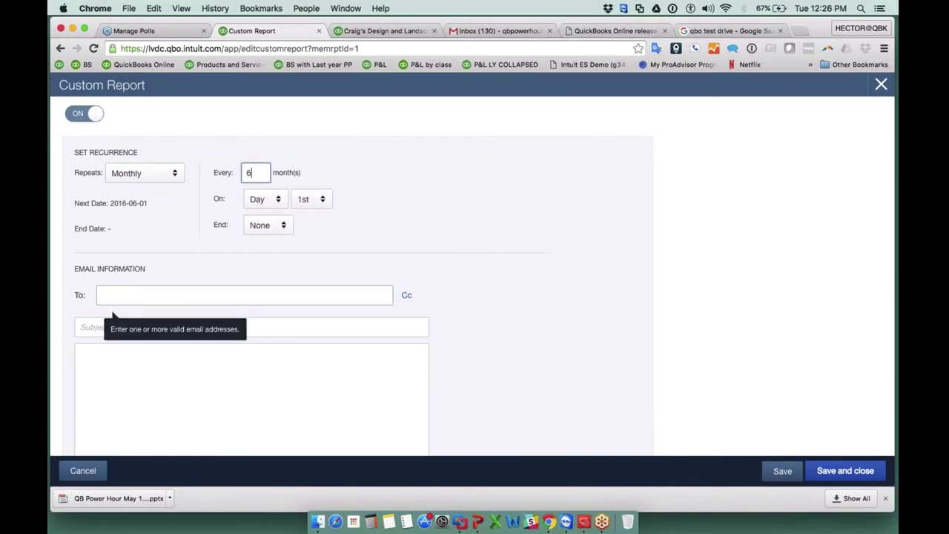
key("BackSpace")
type("1")
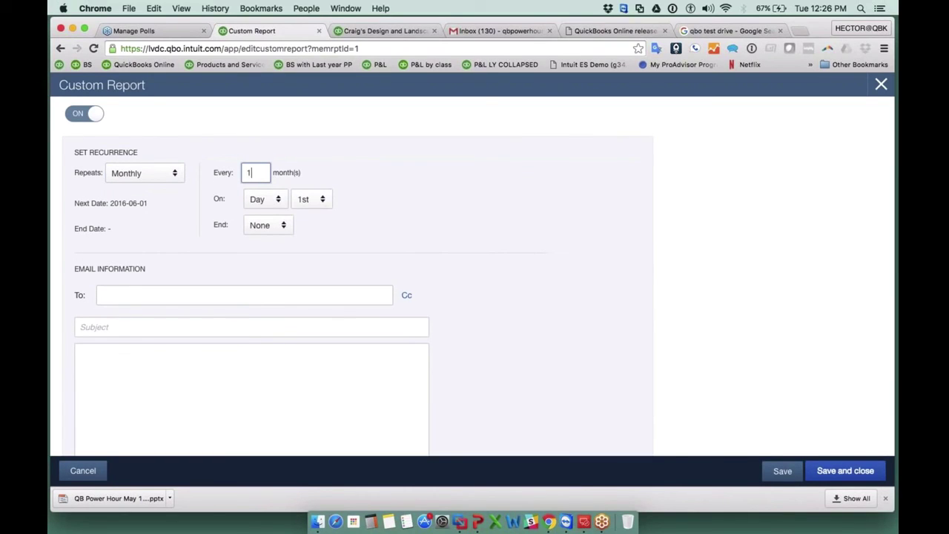
left_click(306, 200)
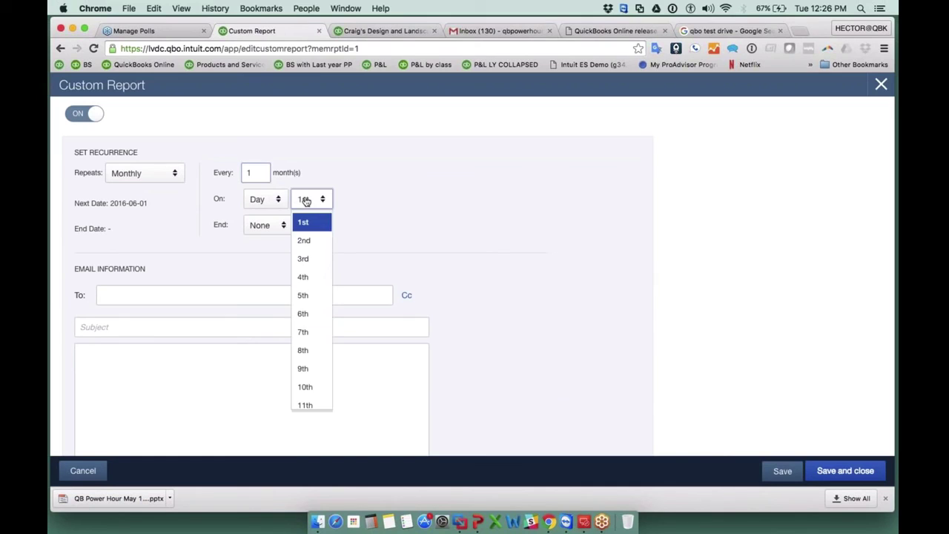
left_click(312, 313)
Enter the recipient's e-mail address and the subject 'Monthly'.
left_click(171, 294)
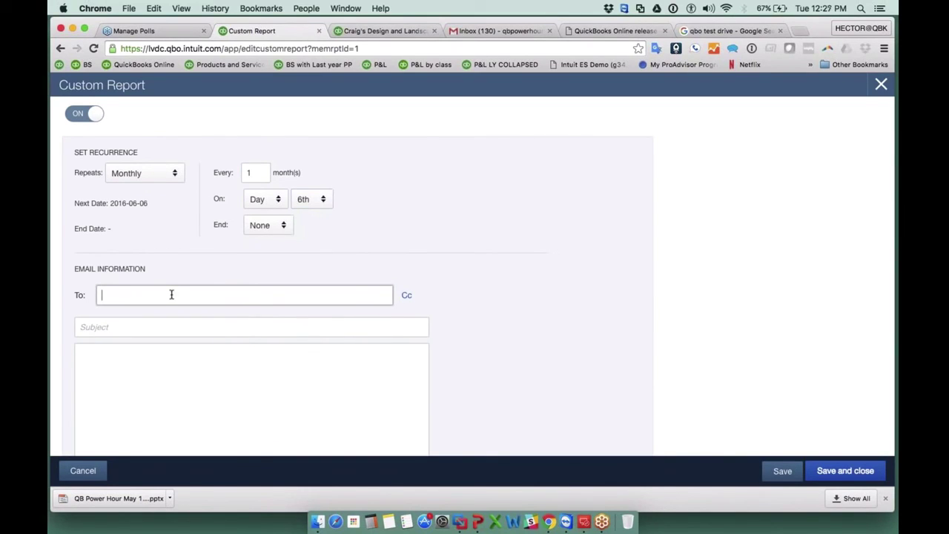
scroll(193, 276, "down", 1)
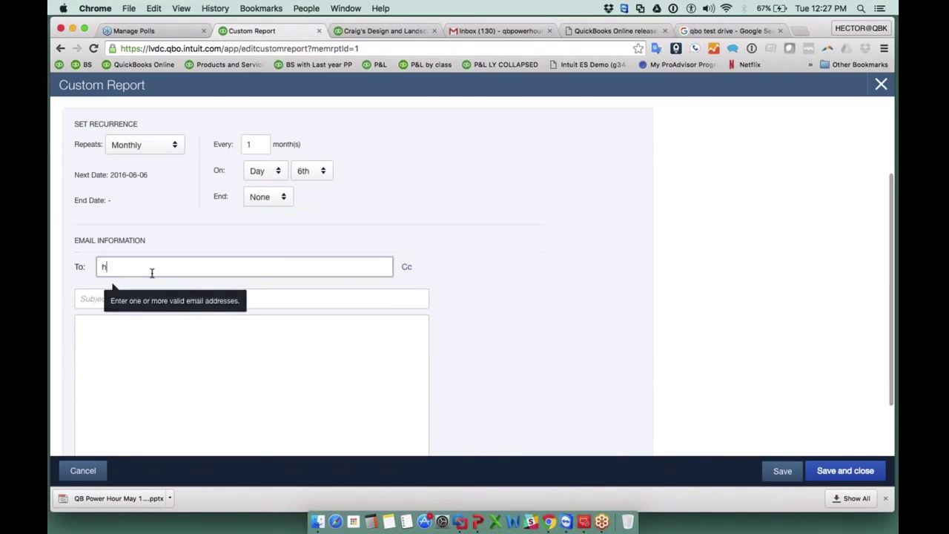
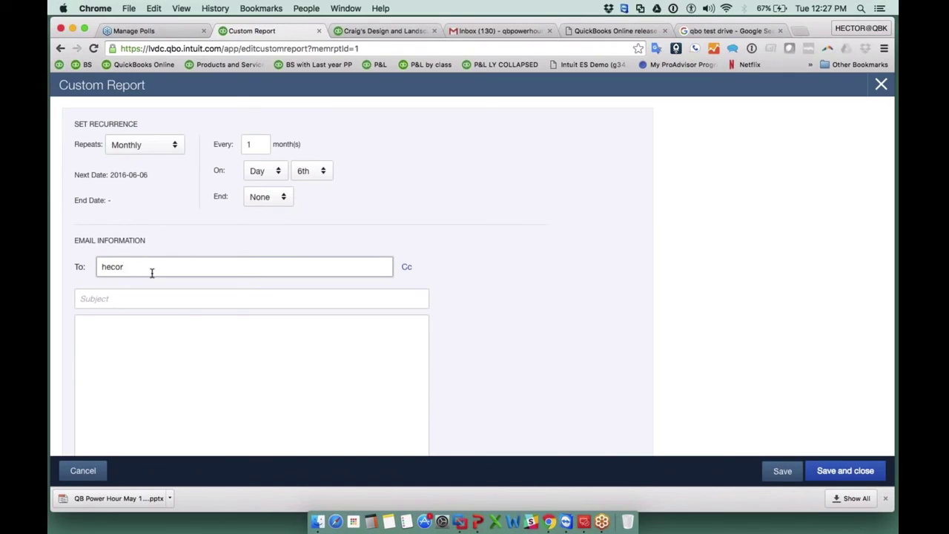
key("Tab")
type("M")
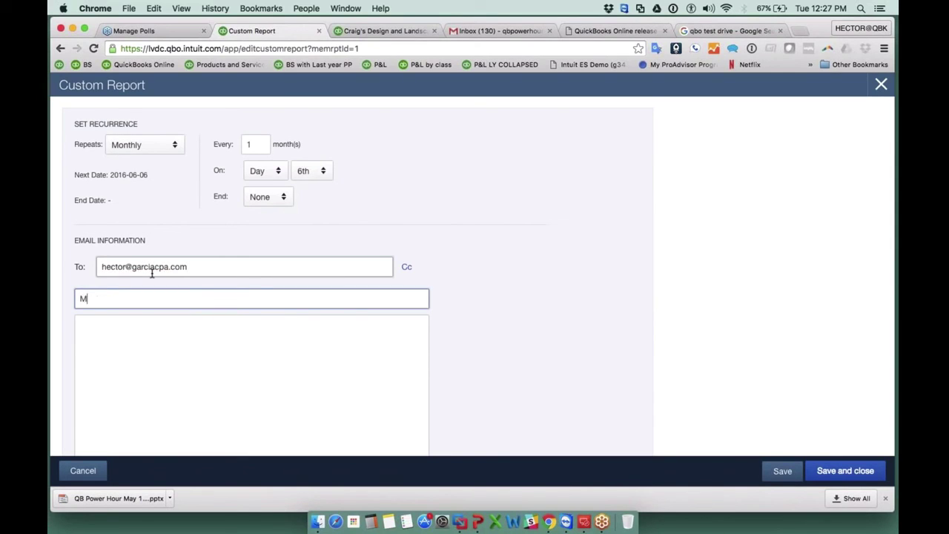
type("onthly")
scroll(254, 261, "down", 3)
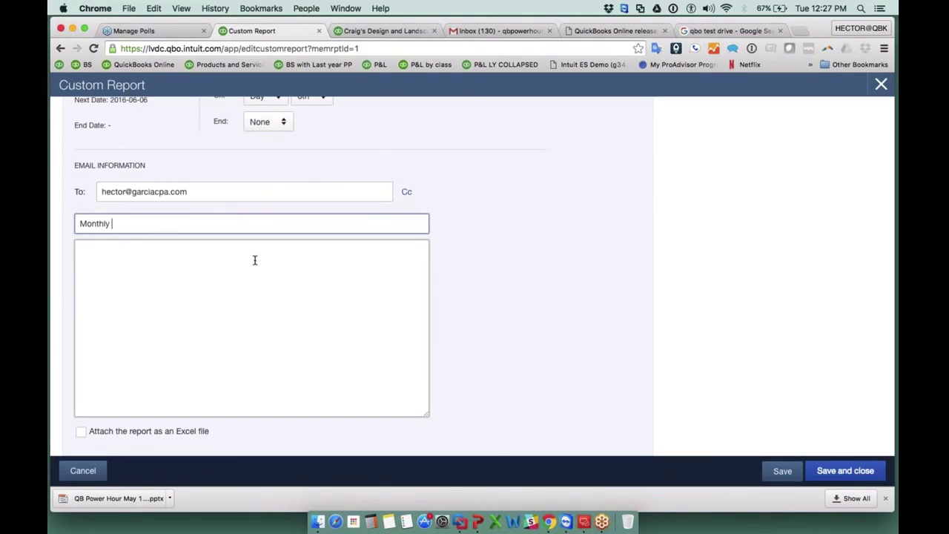
scroll(254, 260, "up", 1)
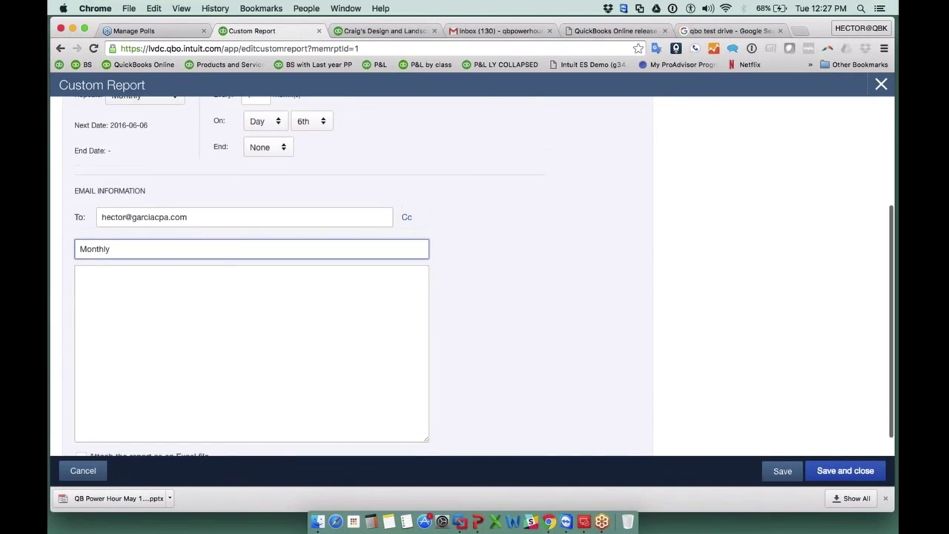
scroll(255, 260, "up", 2)
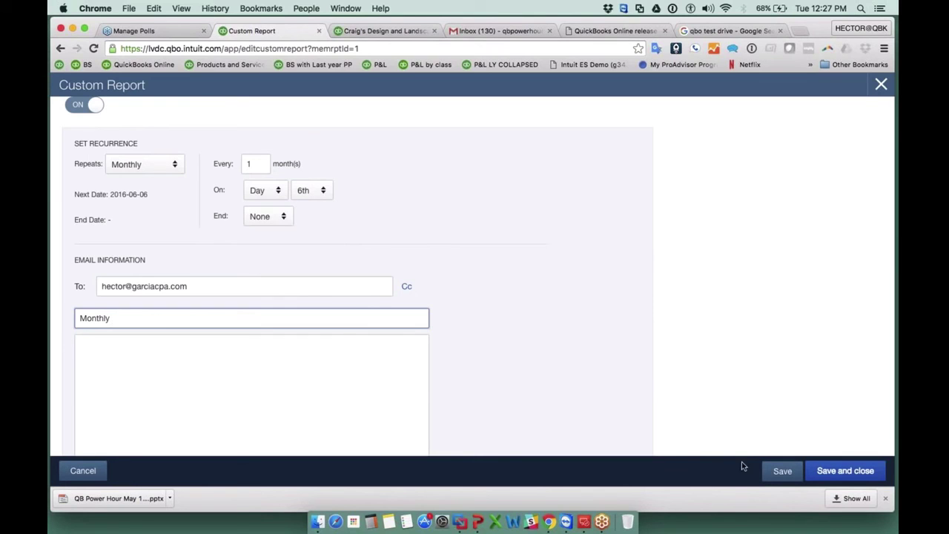
Save and close the Monthly group's email schedule.
left_click(846, 470)
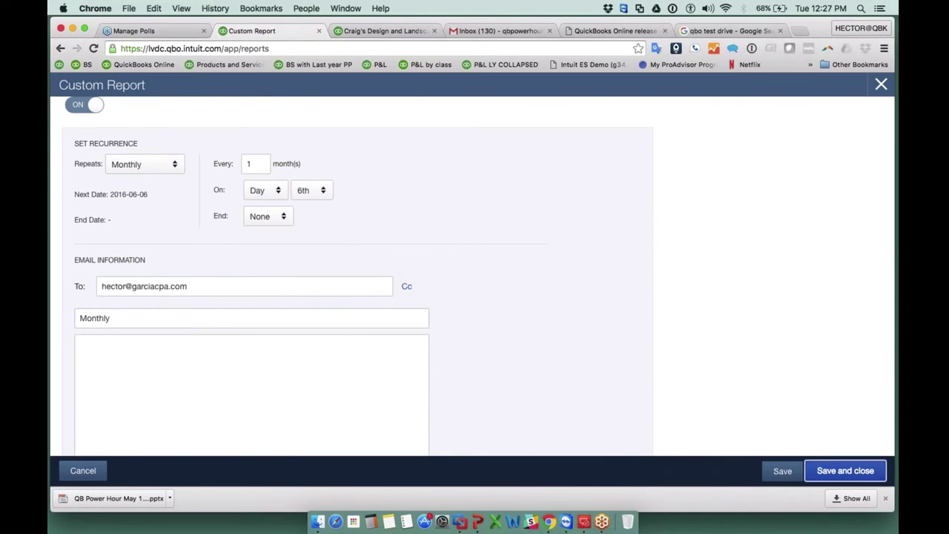